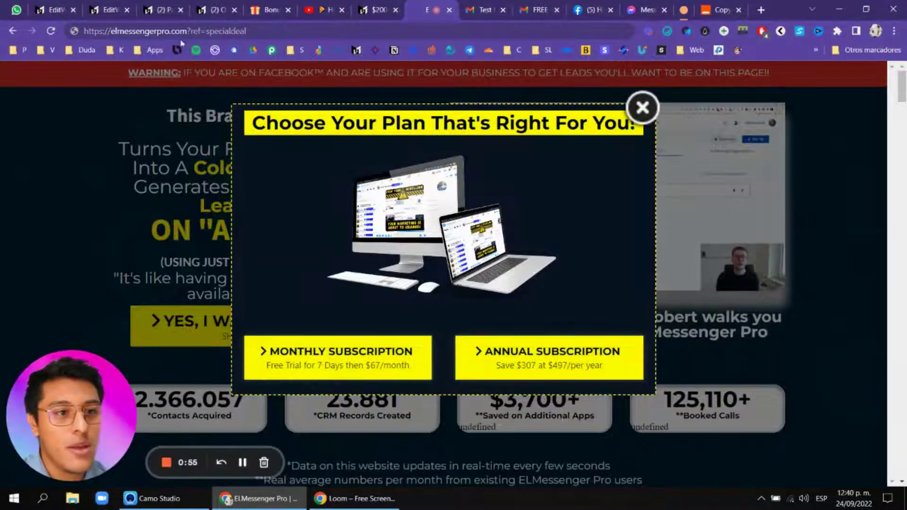
Step: Dismiss the plan selection pop-up and view Bonus #7, Get Leads From Facebook, on the bonus page
{"action": "left_click", "coordinate": [176, 33]}
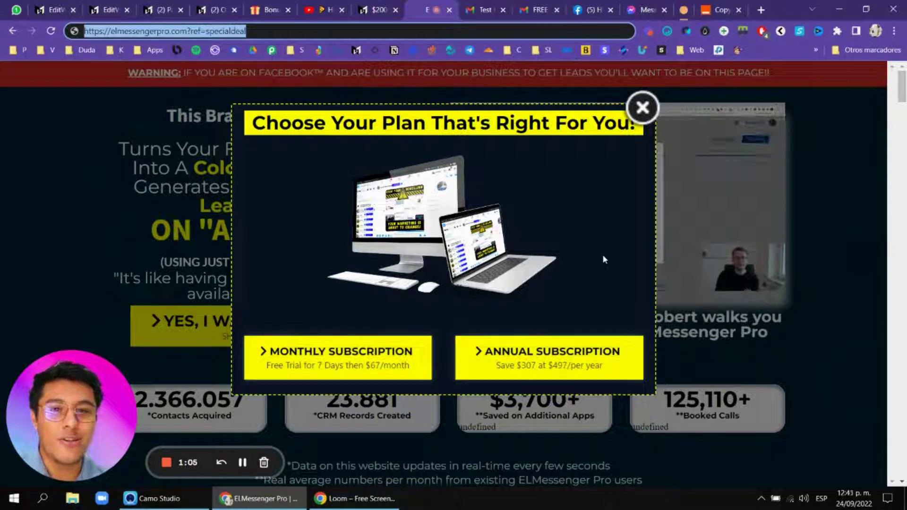
{"action": "left_click", "coordinate": [643, 110]}
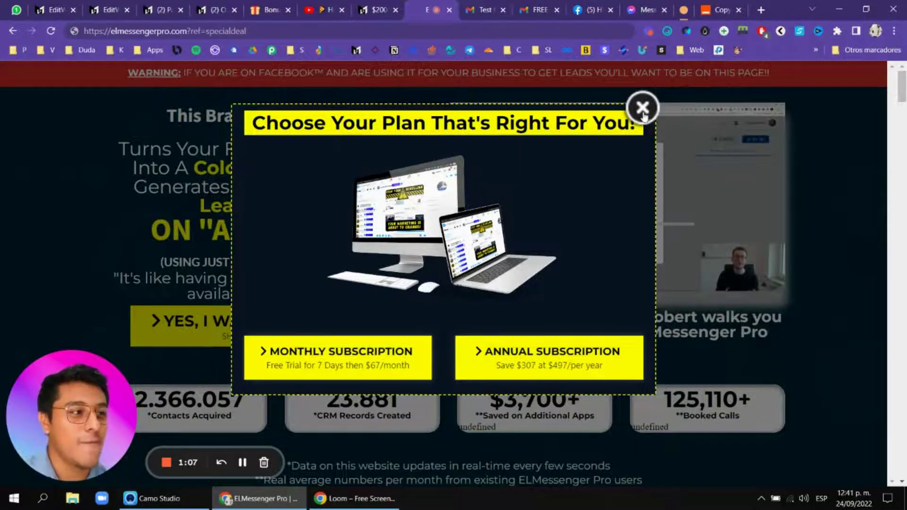
{"action": "left_click", "coordinate": [388, 10]}
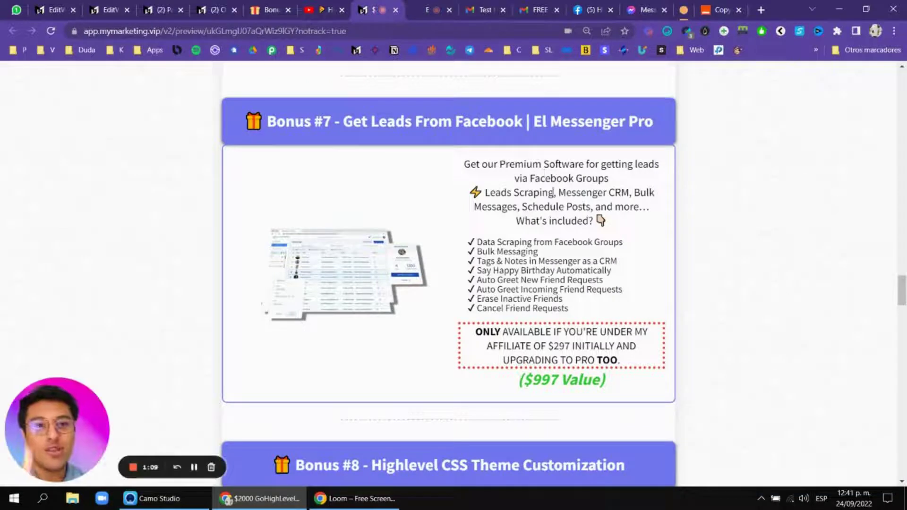
{"action": "scroll", "coordinate": [544, 173], "scroll_direction": "down", "scroll_amount": 1}
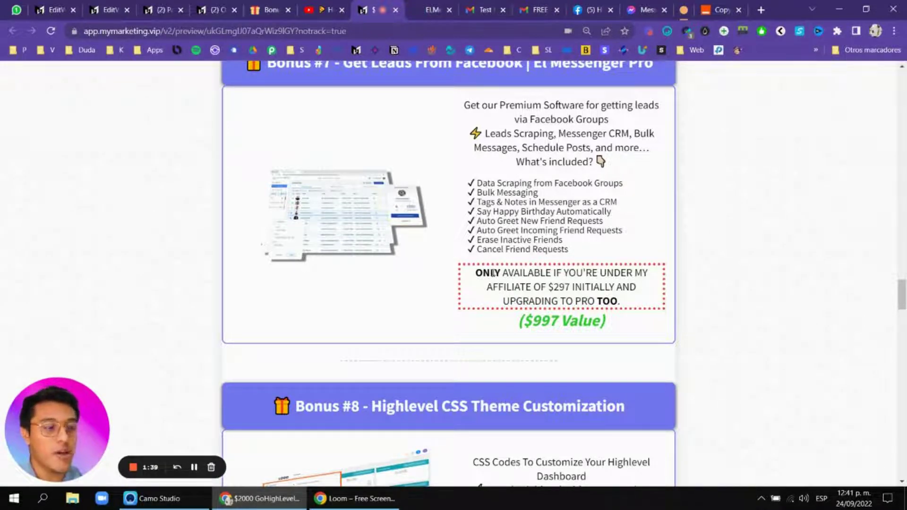
Step: Look through the ELMessenger Pro sales page, from the introduction and testimonials down to the frequently asked questions
{"action": "key", "text": "ctrl+Tab"}
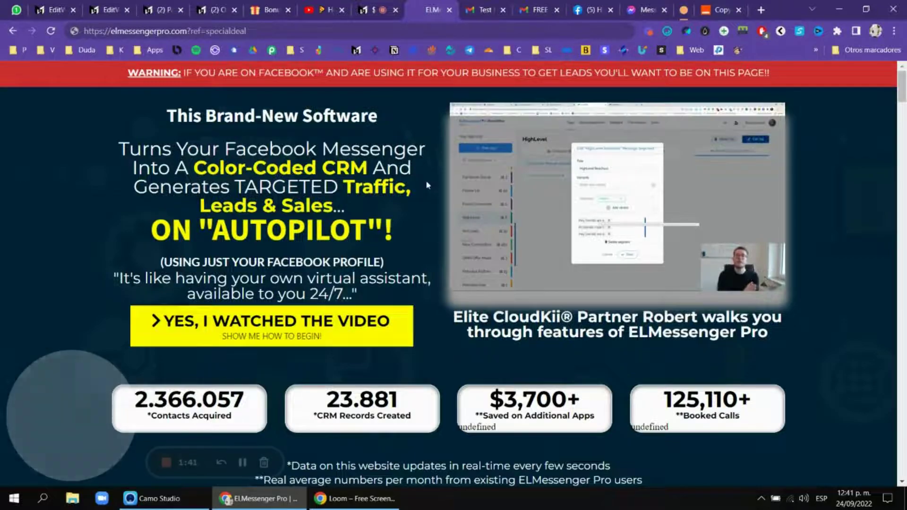
{"action": "scroll", "coordinate": [426, 180], "scroll_direction": "down", "scroll_amount": 2}
{"action": "scroll", "coordinate": [689, 220], "scroll_direction": "down", "scroll_amount": 20}
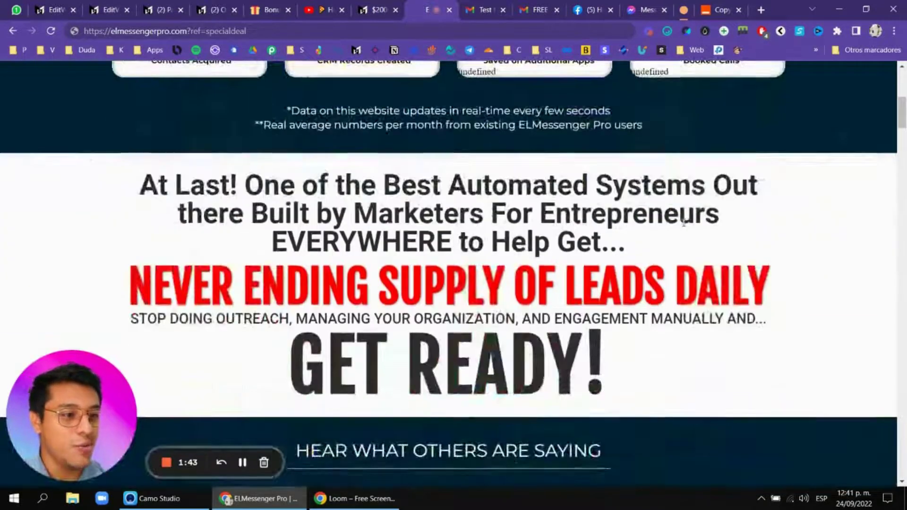
{"action": "scroll", "coordinate": [689, 219], "scroll_direction": "down", "scroll_amount": 20}
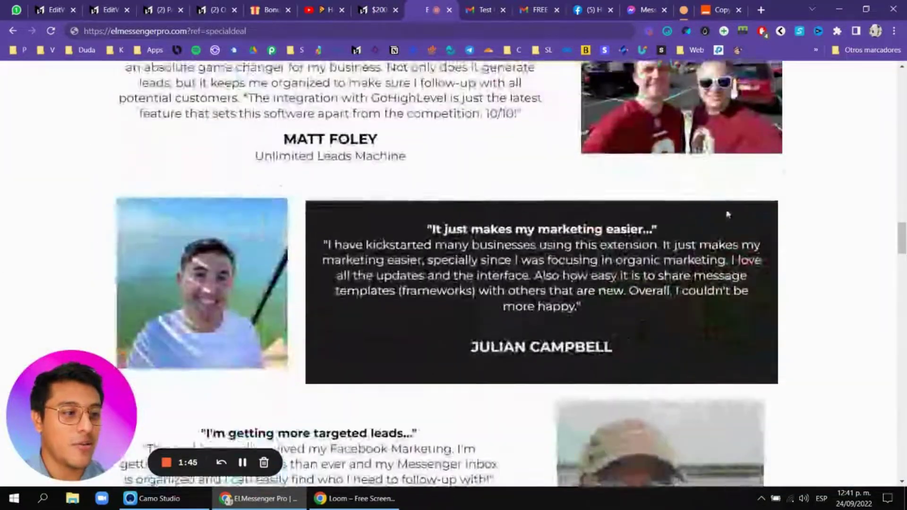
{"action": "scroll", "coordinate": [725, 227], "scroll_direction": "down", "scroll_amount": 20}
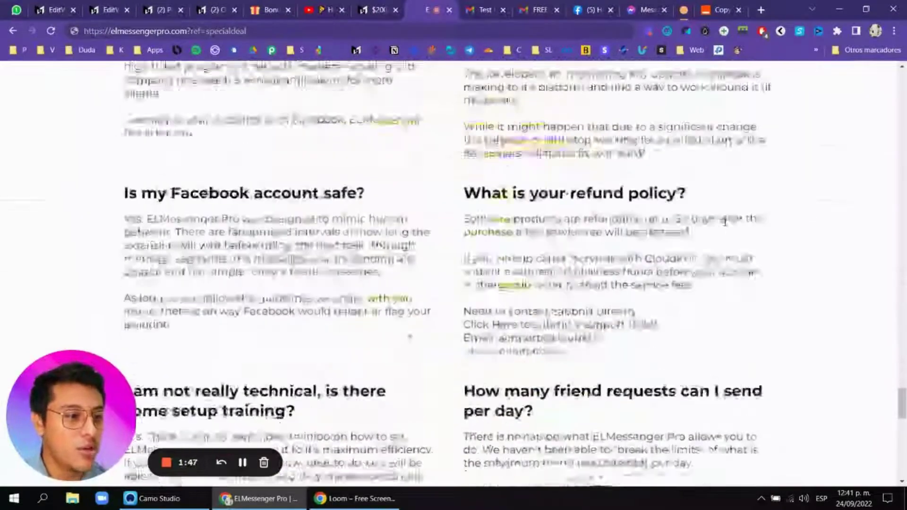
{"action": "scroll", "coordinate": [580, 237], "scroll_direction": "up", "scroll_amount": 7}
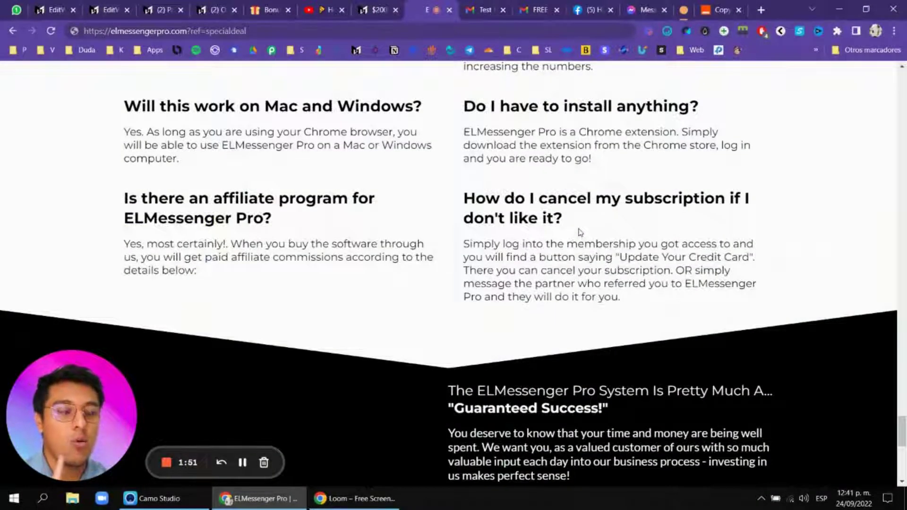
Step: Review the CloudKii access email for ELMessenger PRO in Gmail, checking its subject, login details and support information
{"action": "key", "text": "ctrl+Tab"}
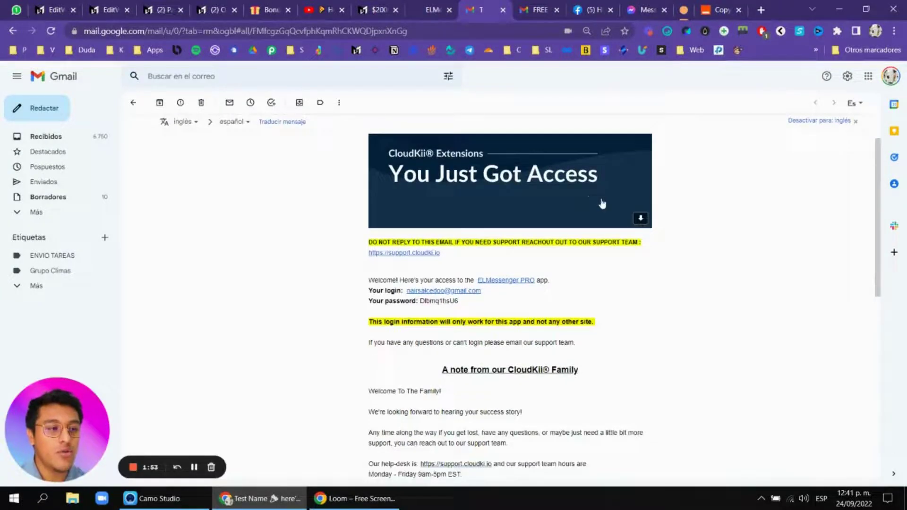
{"action": "scroll", "coordinate": [603, 203], "scroll_direction": "down", "scroll_amount": 1}
{"action": "scroll", "coordinate": [499, 234], "scroll_direction": "up", "scroll_amount": 3}
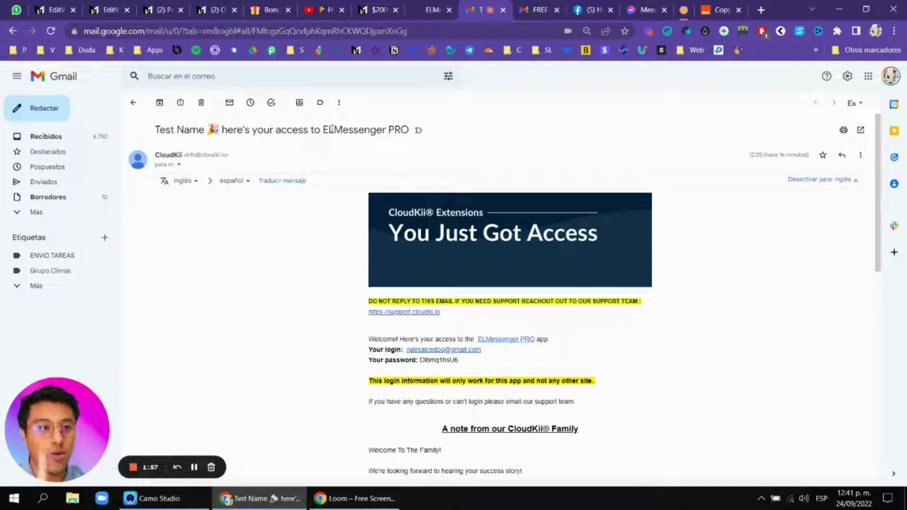
{"action": "left_click_drag", "start_coordinate": [321, 132], "coordinate": [409, 132]}
{"action": "left_click", "coordinate": [456, 152]}
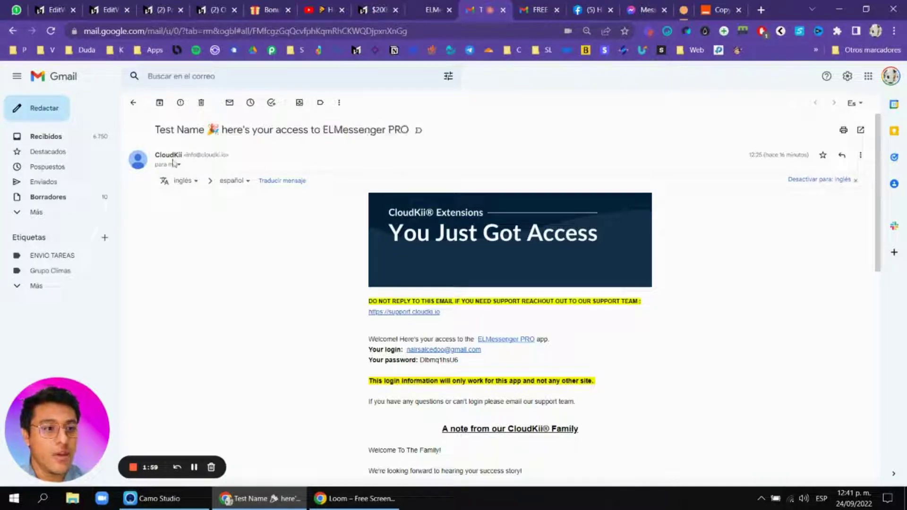
{"action": "scroll", "coordinate": [588, 205], "scroll_direction": "down", "scroll_amount": 3}
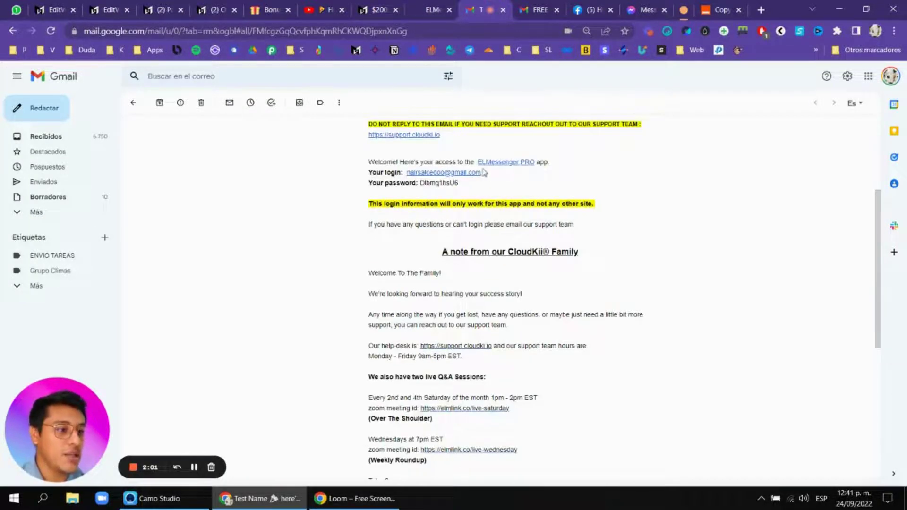
{"action": "left_click_drag", "start_coordinate": [492, 173], "coordinate": [406, 172]}
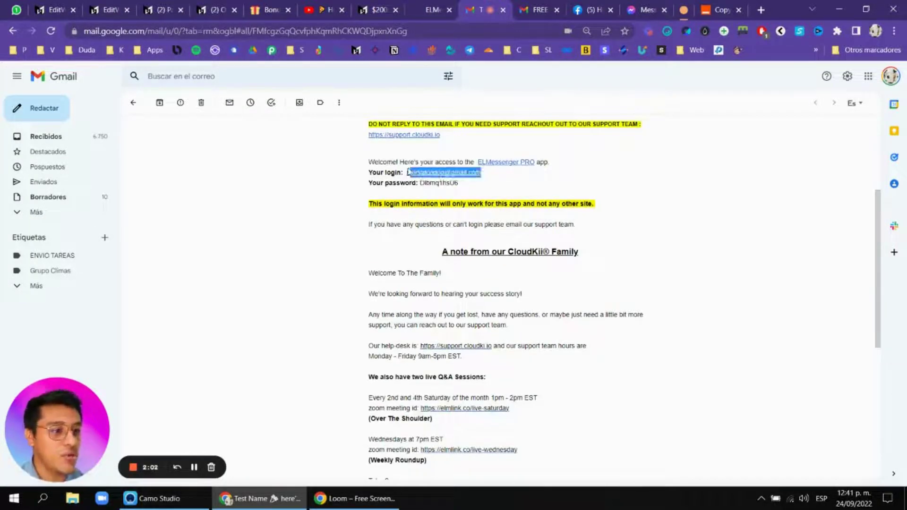
{"action": "left_click_drag", "start_coordinate": [472, 183], "coordinate": [420, 183]}
{"action": "left_click", "coordinate": [473, 191]}
{"action": "scroll", "coordinate": [496, 196], "scroll_direction": "down", "scroll_amount": 3}
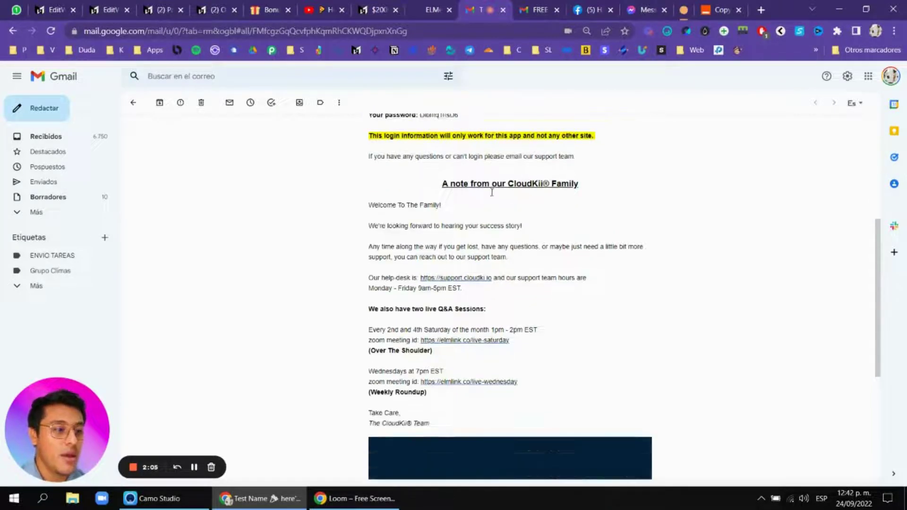
{"action": "scroll", "coordinate": [529, 206], "scroll_direction": "up", "scroll_amount": 8}
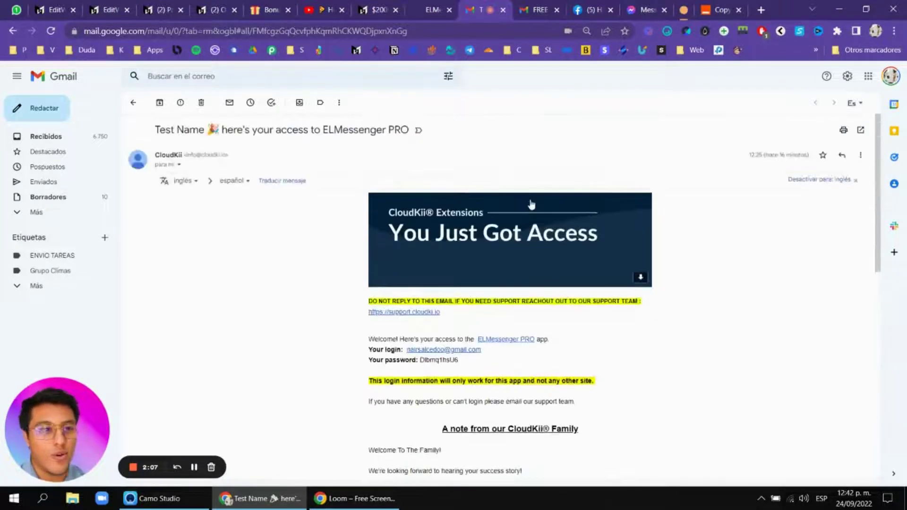
Step: Switch to Messenger, place its browser tab before the Facebook group's tab, and look over the tags in the chat list
{"action": "key", "text": "ctrl+Tab"}
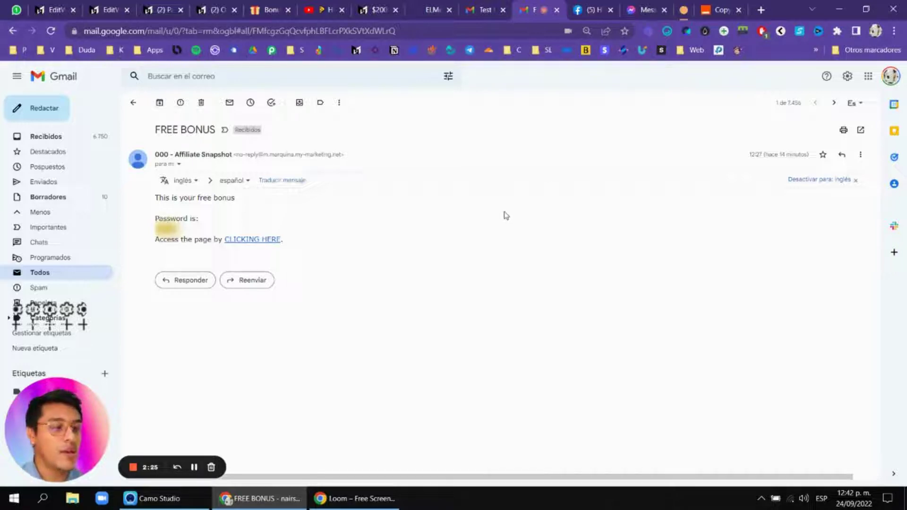
{"action": "key", "text": "ctrl+Tab"}
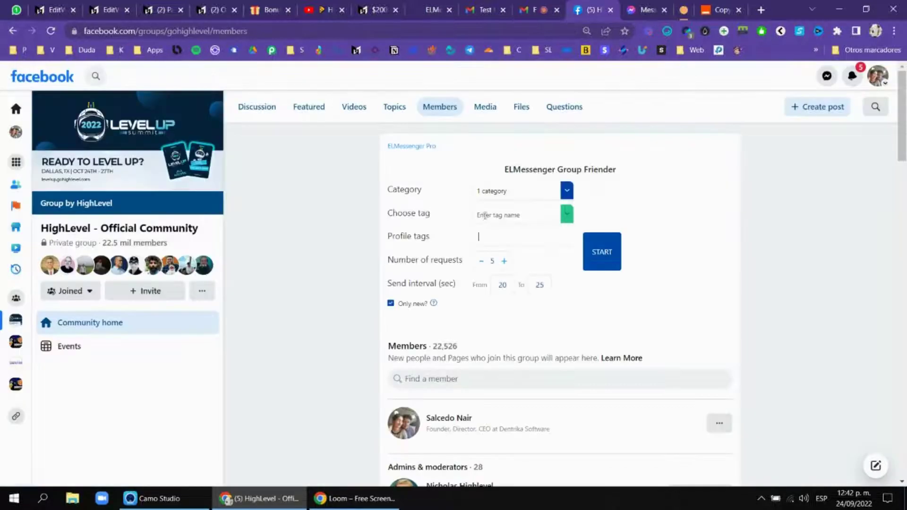
{"action": "key", "text": "ctrl+Tab"}
{"action": "key", "text": "ctrl+shift+Page_Up"}
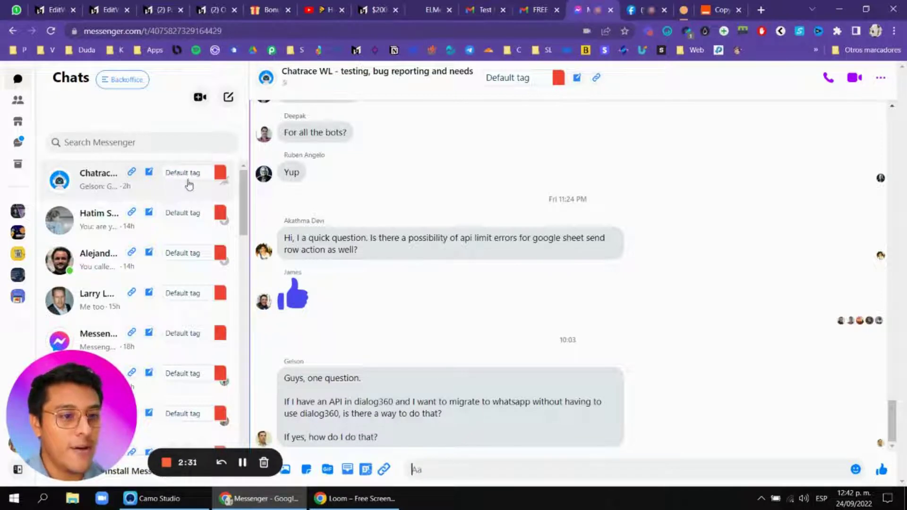
{"action": "scroll", "coordinate": [186, 229], "scroll_direction": "down", "scroll_amount": 1}
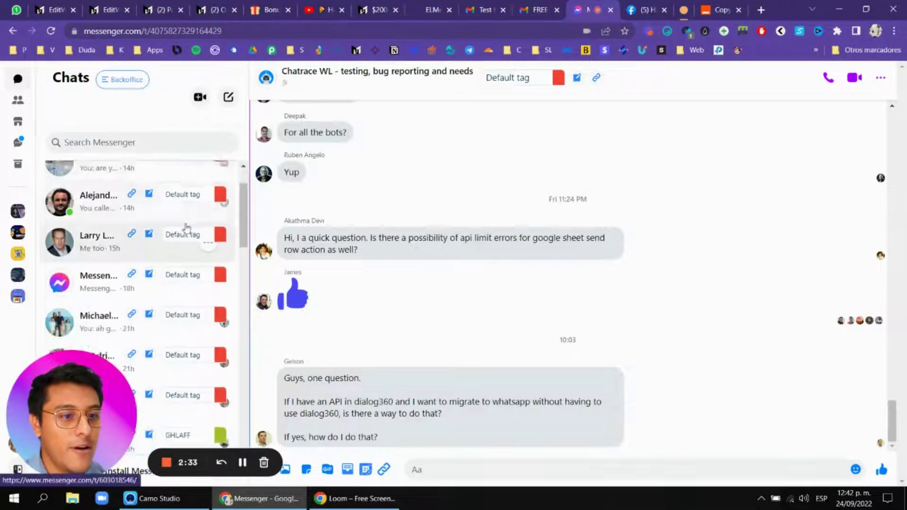
{"action": "scroll", "coordinate": [186, 229], "scroll_direction": "up", "scroll_amount": 1}
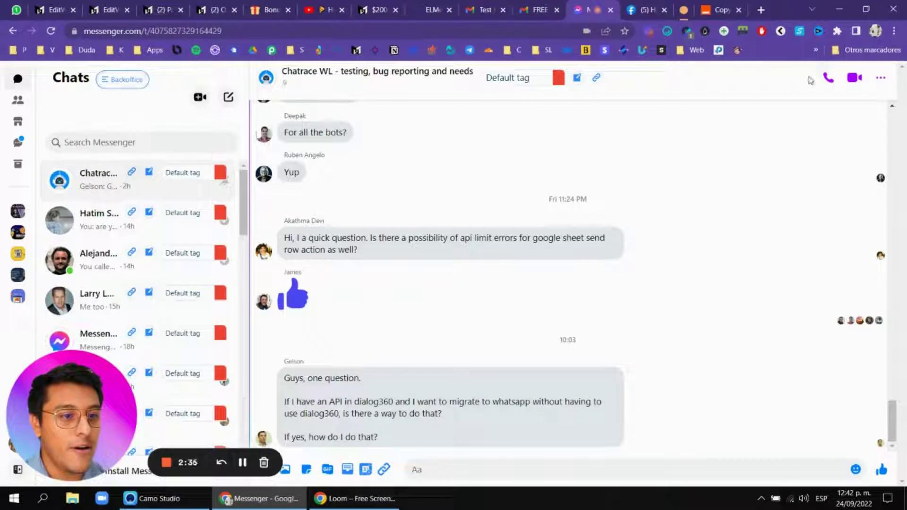
Step: Open the ELMessenger Pro extension and review its list of tags
{"action": "left_click", "coordinate": [743, 33]}
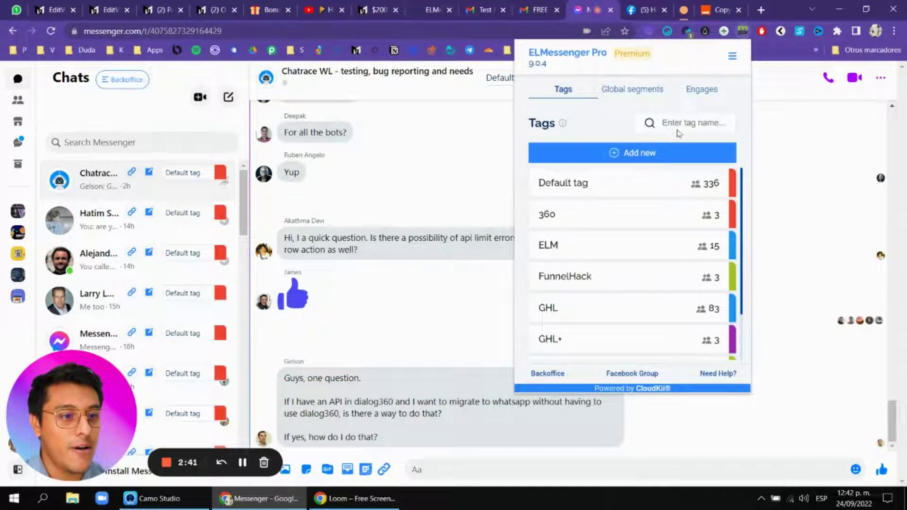
{"action": "scroll", "coordinate": [598, 173], "scroll_direction": "down", "scroll_amount": 2}
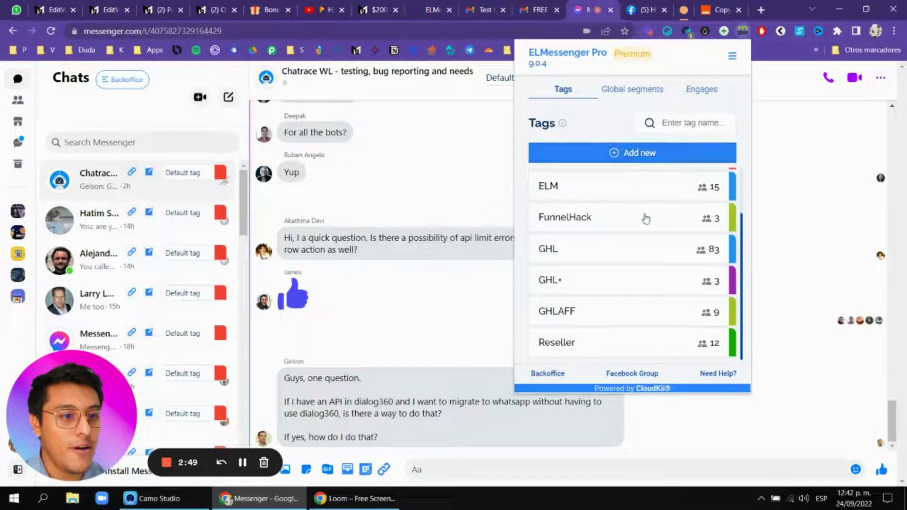
{"action": "scroll", "coordinate": [646, 219], "scroll_direction": "up", "scroll_amount": 2}
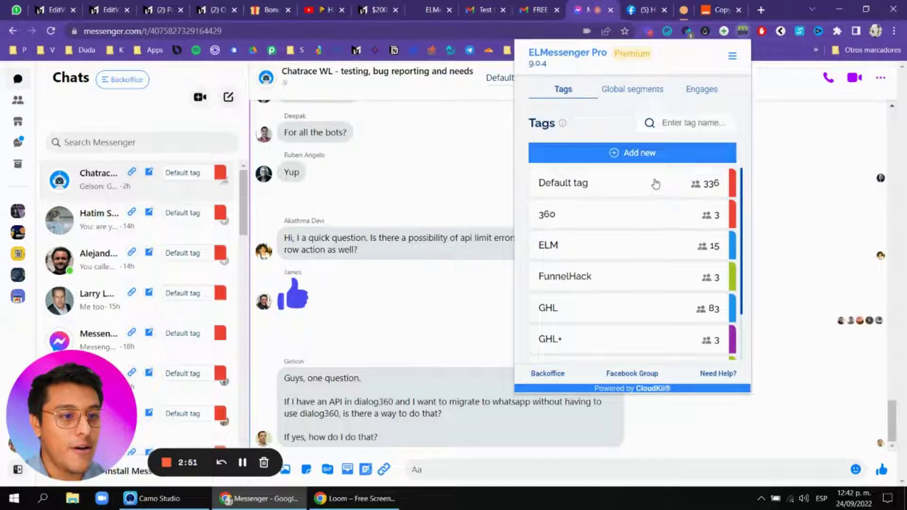
{"action": "scroll", "coordinate": [655, 185], "scroll_direction": "down", "scroll_amount": 2}
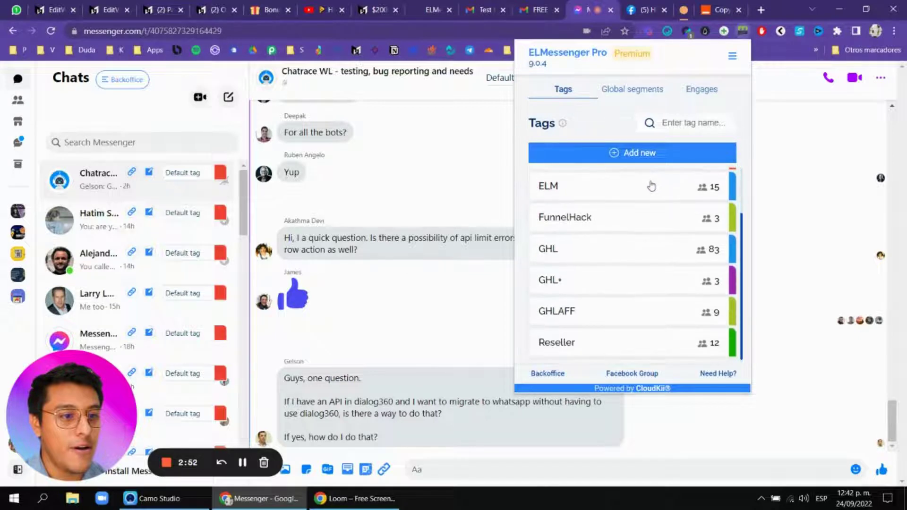
Step: Examine the new-tag form with its name, color, Default and Priority options, and close it without adding a tag
{"action": "left_click", "coordinate": [623, 156]}
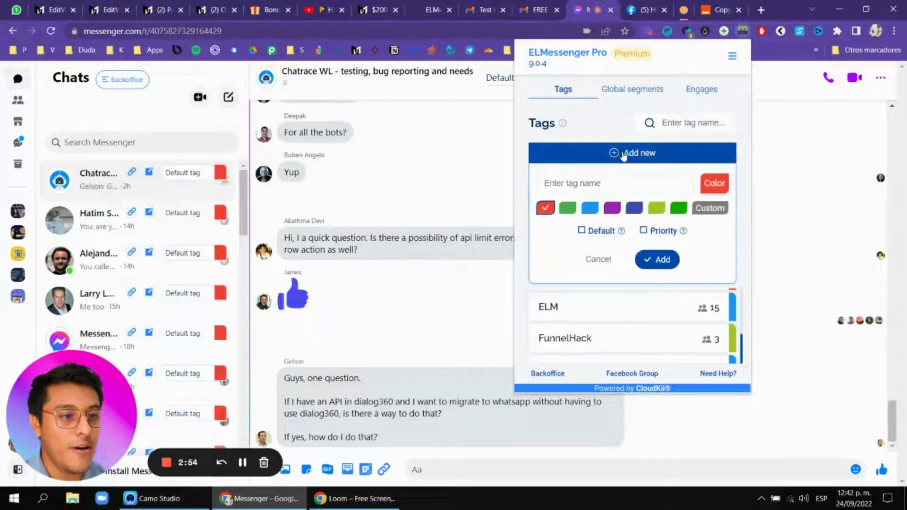
{"action": "left_click", "coordinate": [598, 259]}
{"action": "left_click", "coordinate": [657, 158]}
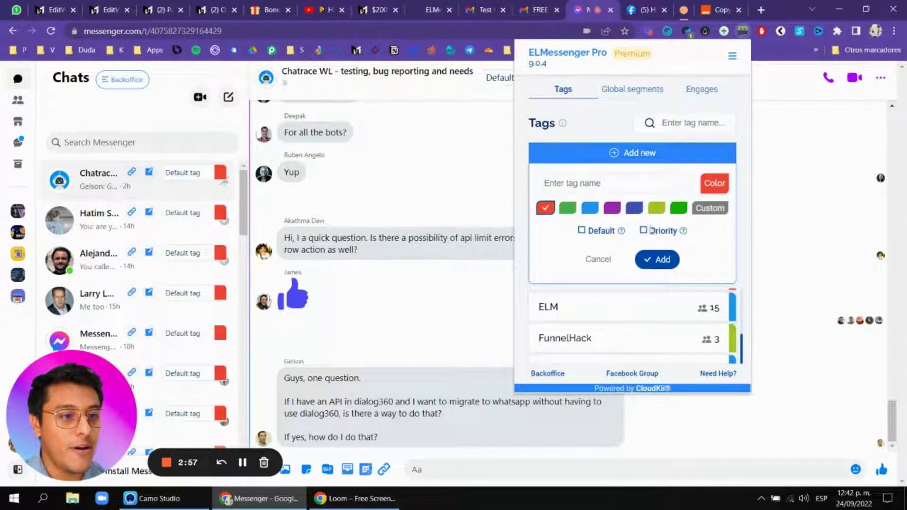
{"action": "left_click", "coordinate": [643, 167]}
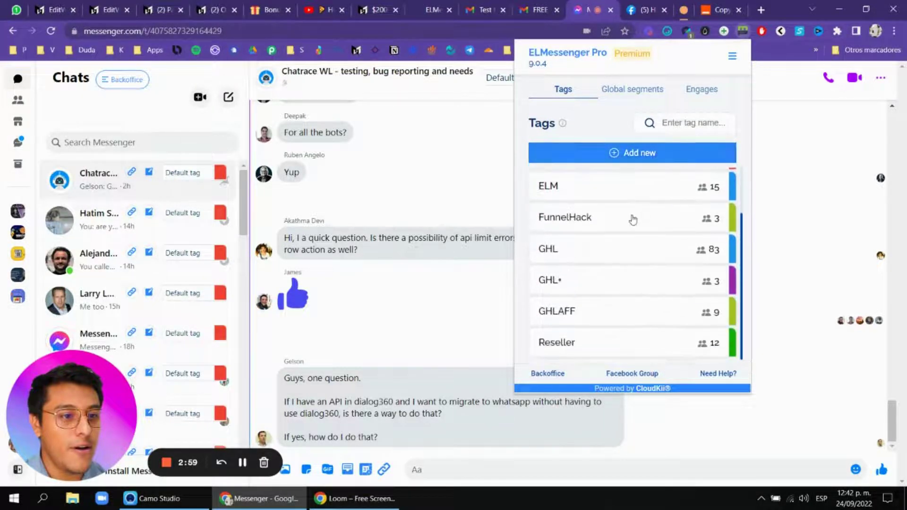
Step: Show the global segments and open the Bye segment to examine its message variants
{"action": "scroll", "coordinate": [574, 240], "scroll_direction": "up", "scroll_amount": 2}
{"action": "scroll", "coordinate": [615, 218], "scroll_direction": "down", "scroll_amount": 2}
{"action": "scroll", "coordinate": [618, 216], "scroll_direction": "up", "scroll_amount": 2}
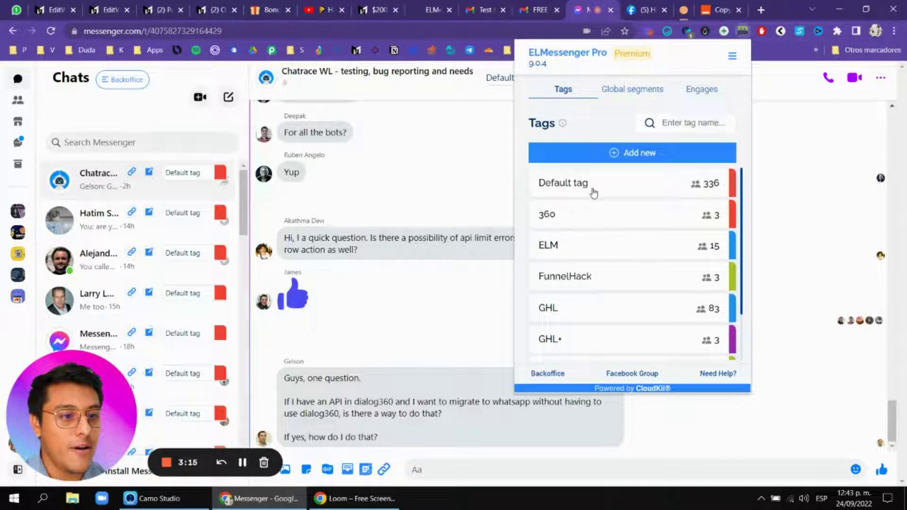
{"action": "left_click", "coordinate": [637, 94]}
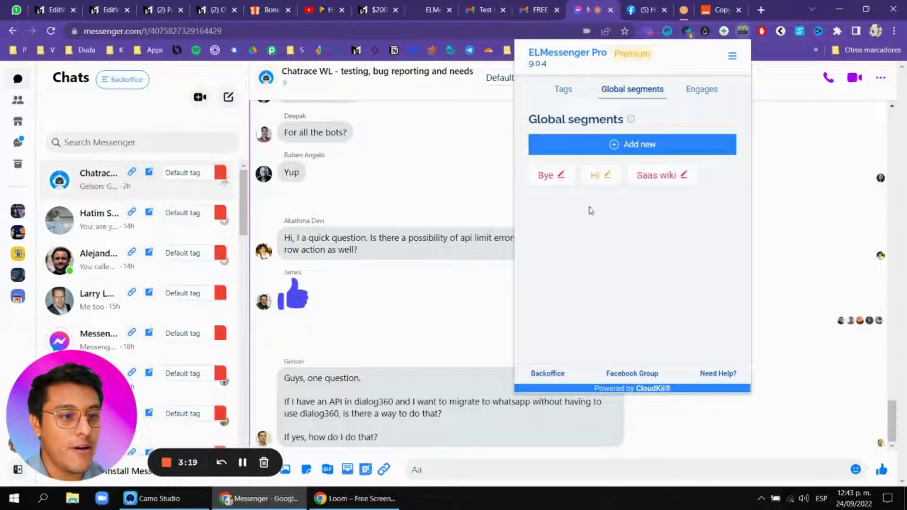
{"action": "left_click", "coordinate": [559, 174]}
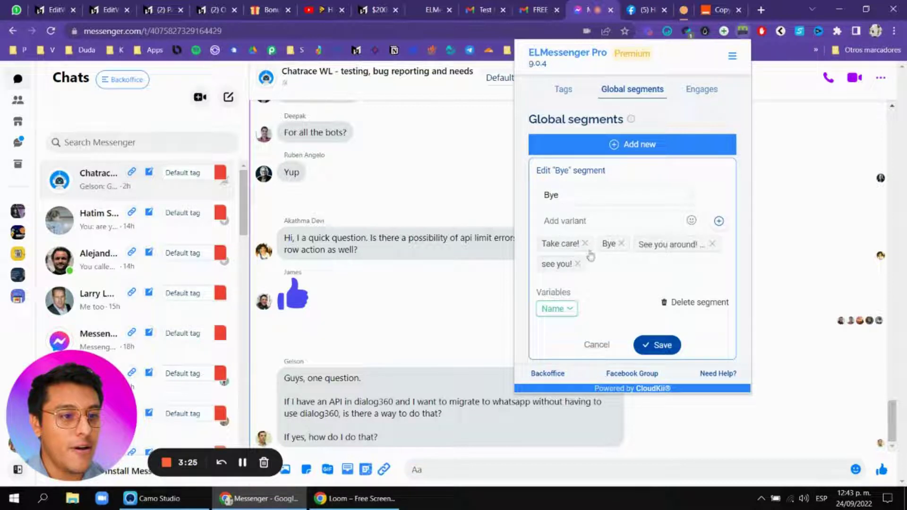
Step: Return to the tags and open the message templates of the GHL tag
{"action": "left_click", "coordinate": [568, 97]}
{"action": "scroll", "coordinate": [648, 194], "scroll_direction": "down", "scroll_amount": 2}
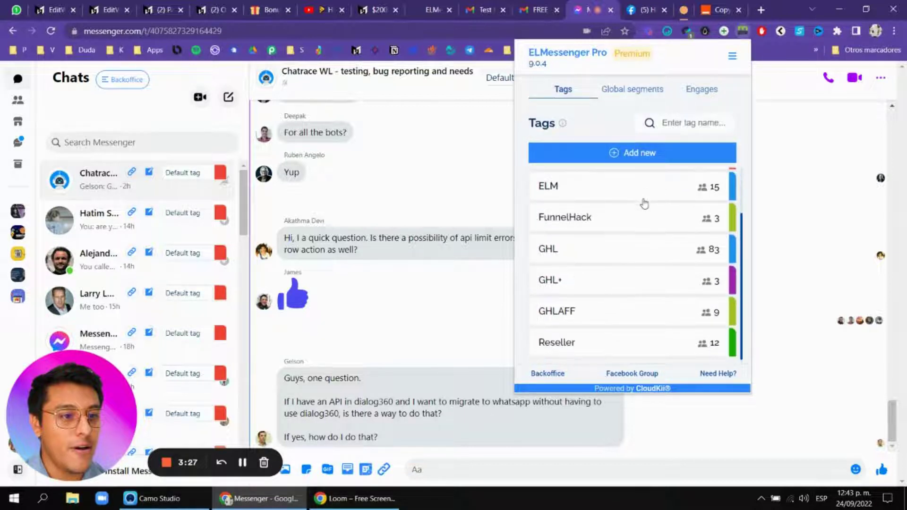
{"action": "left_click", "coordinate": [614, 240]}
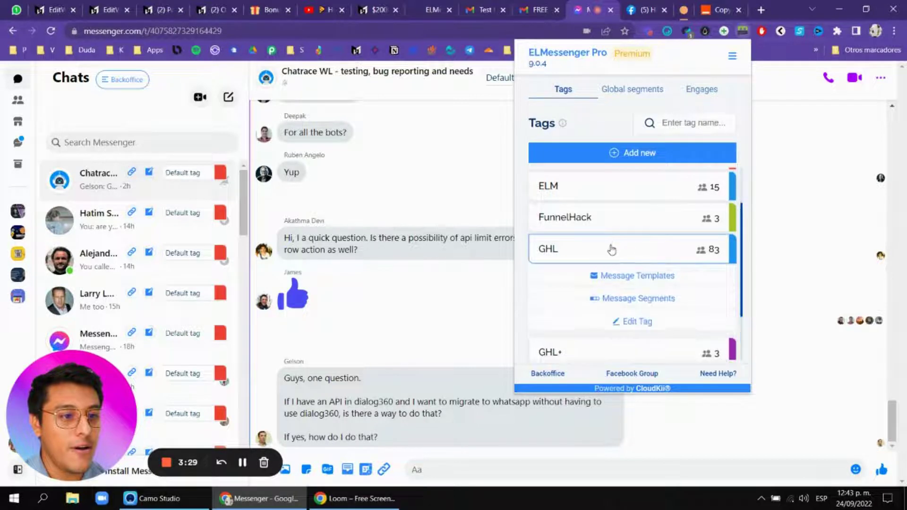
{"action": "scroll", "coordinate": [611, 249], "scroll_direction": "down", "scroll_amount": 2}
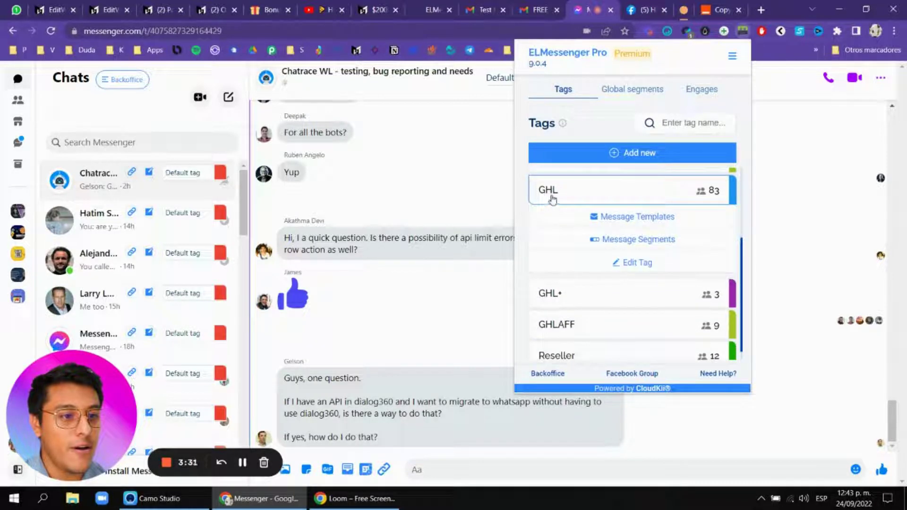
{"action": "left_click", "coordinate": [615, 218]}
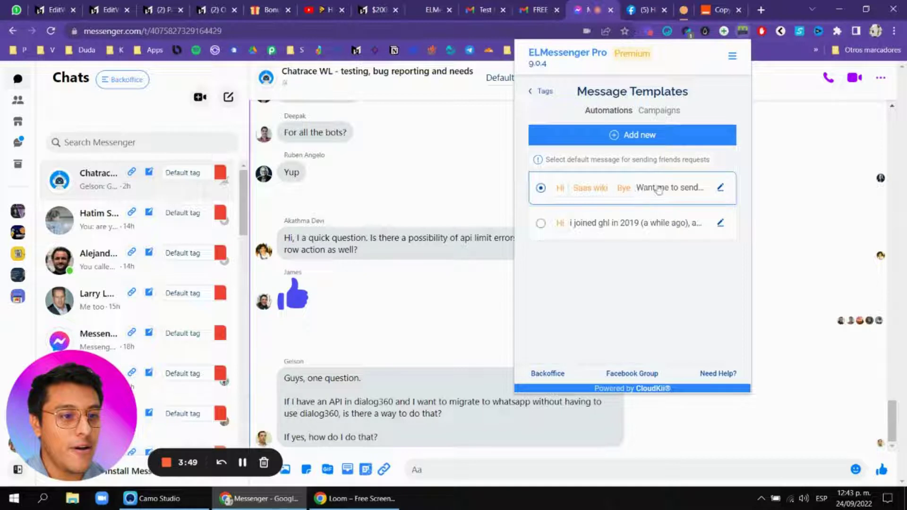
Step: Check the Category options in the HighLevel group's Group Friender form and choose the GHL tag
{"action": "left_click", "coordinate": [541, 91]}
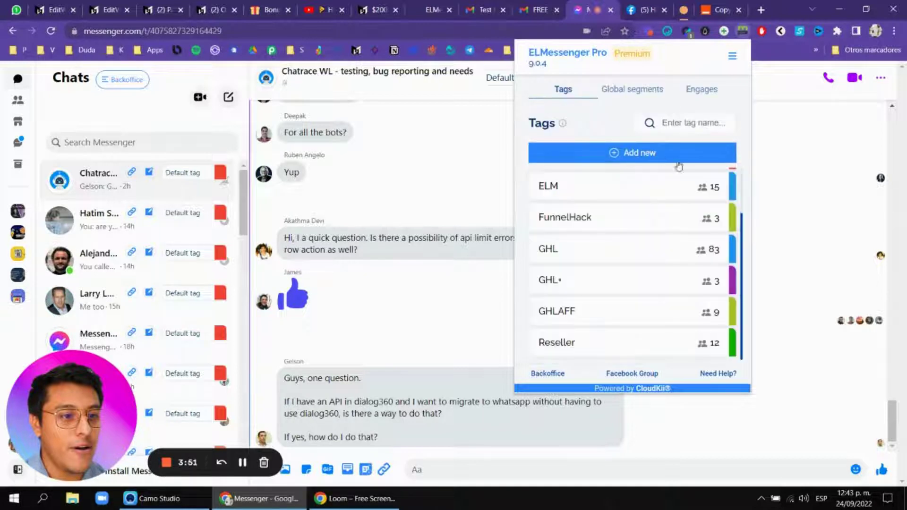
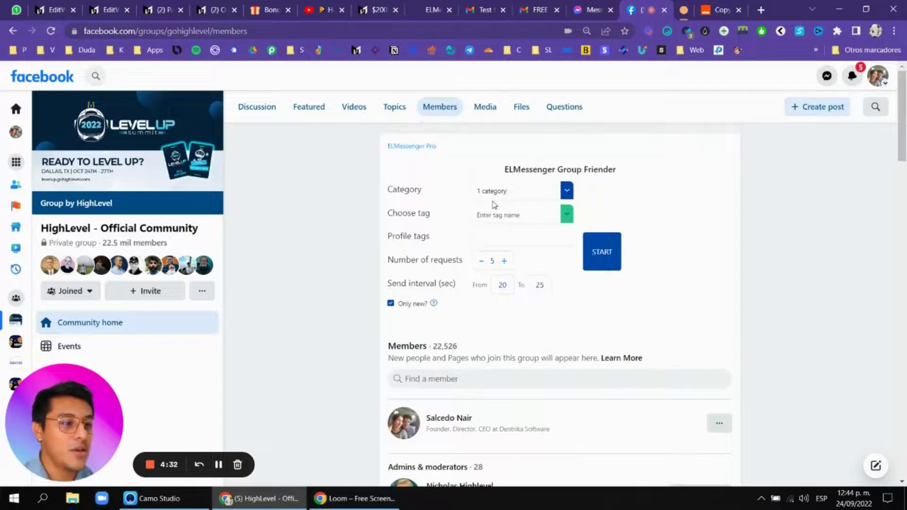
{"action": "left_click", "coordinate": [506, 190]}
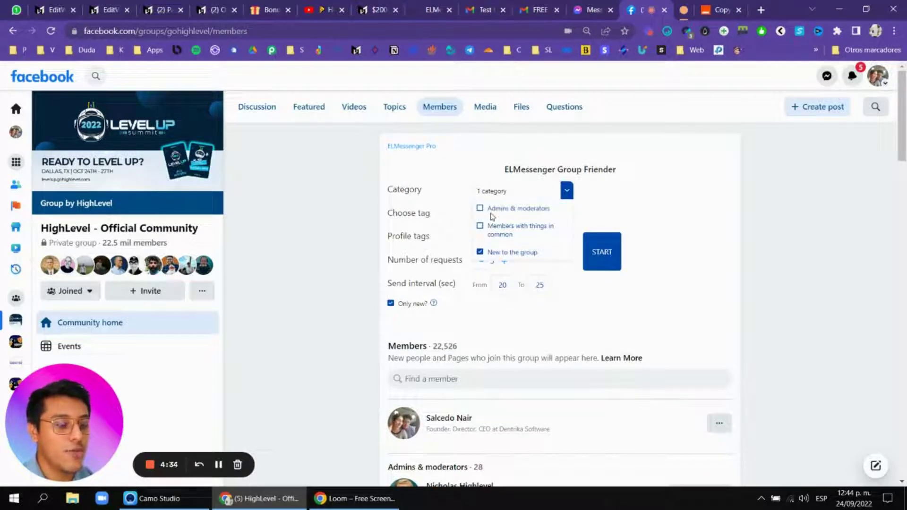
{"action": "left_click", "coordinate": [533, 196]}
{"action": "left_click", "coordinate": [529, 215]}
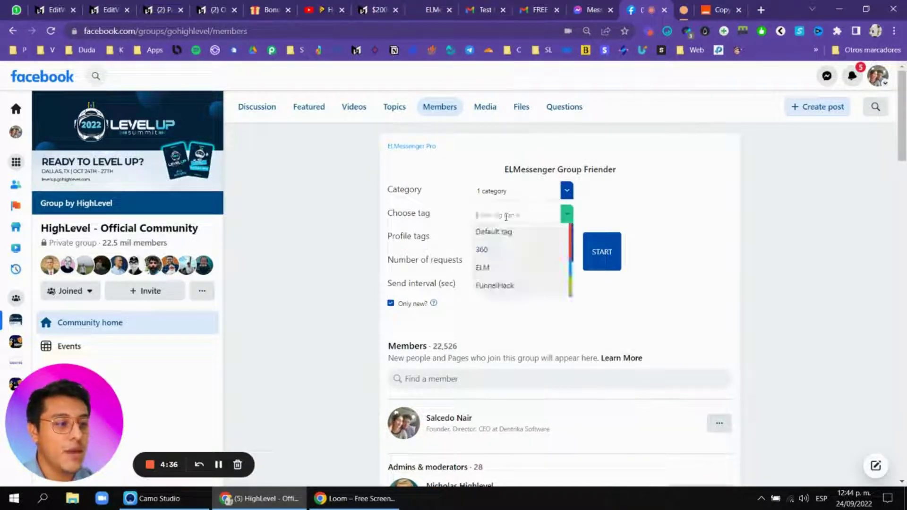
{"action": "scroll", "coordinate": [529, 249], "scroll_direction": "down", "scroll_amount": 1}
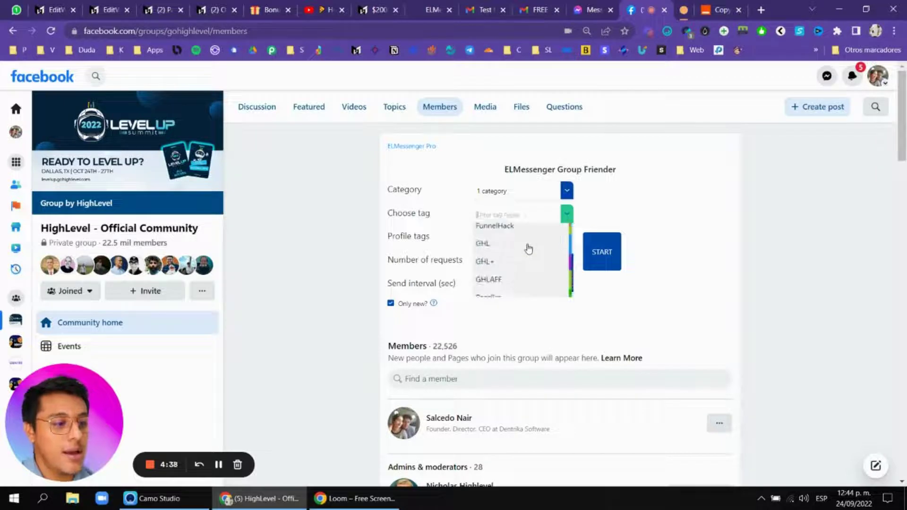
{"action": "left_click", "coordinate": [503, 242]}
Step: Switch to Messenger and open the message templates of the GHL tag in ELMessenger Pro
{"action": "left_click", "coordinate": [593, 10]}
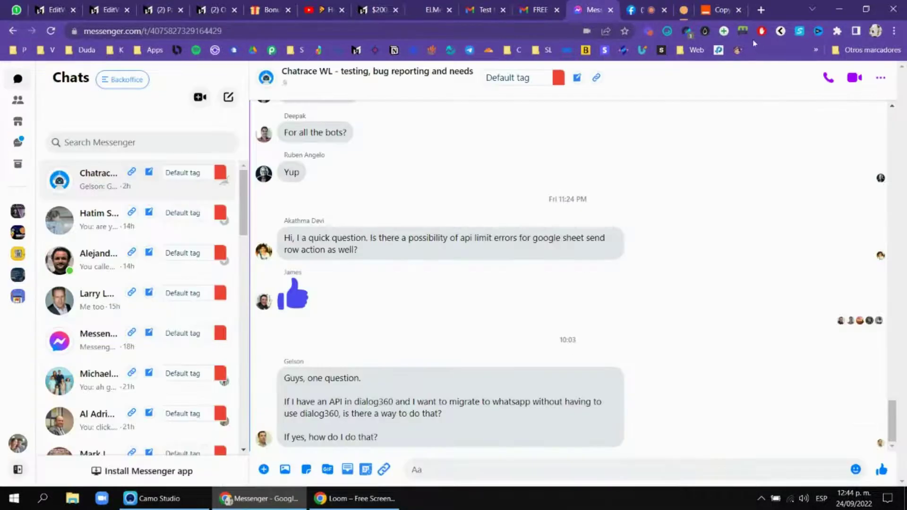
{"action": "left_click", "coordinate": [743, 31]}
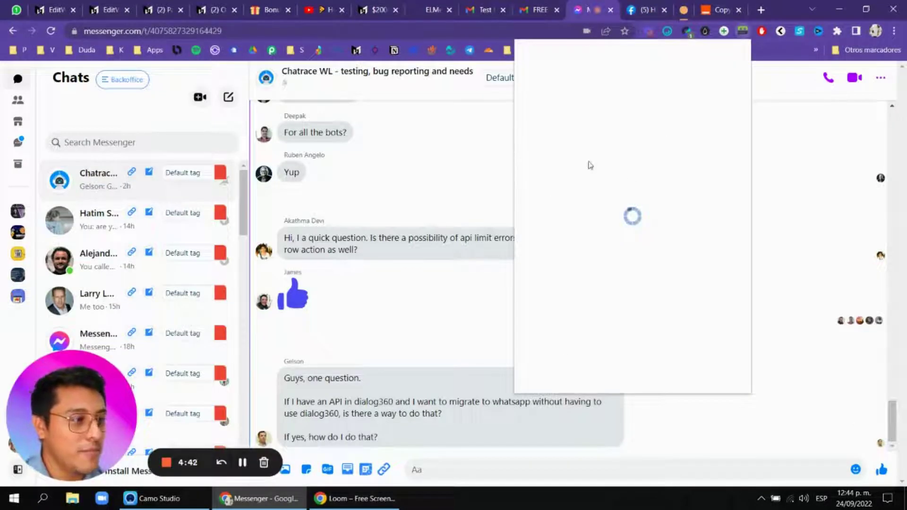
{"action": "scroll", "coordinate": [595, 231], "scroll_direction": "down", "scroll_amount": 1}
{"action": "left_click", "coordinate": [569, 249]}
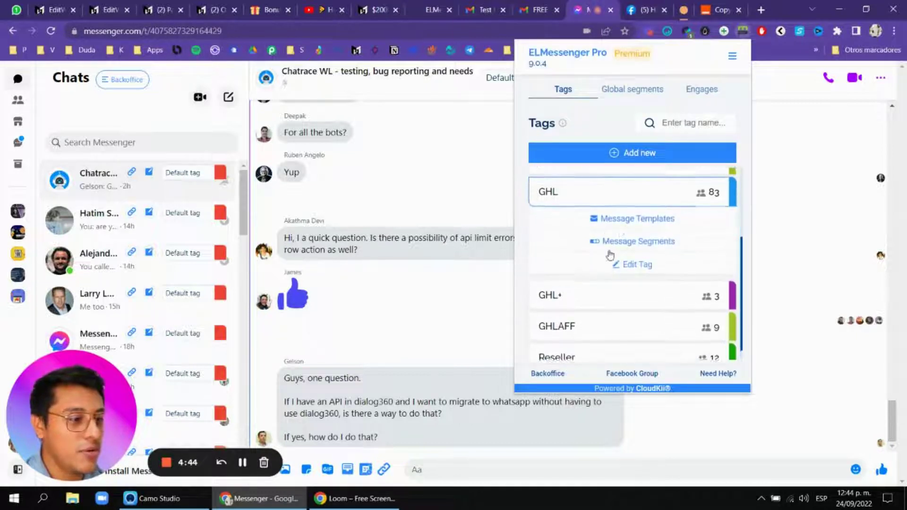
{"action": "left_click", "coordinate": [623, 223]}
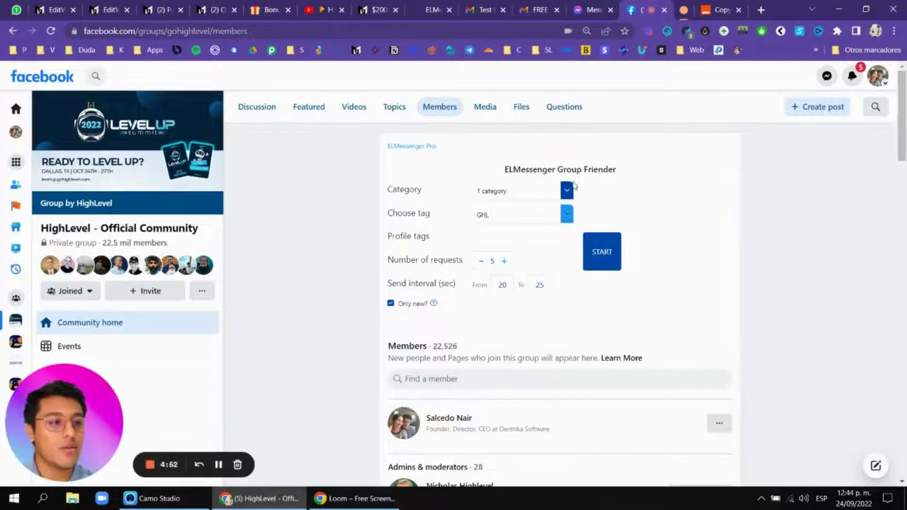
Step: Back in the group's Group Friender form, enter CEO as a profile tag and examine the members' job titles for further tags
{"action": "scroll", "coordinate": [454, 203], "scroll_direction": "down", "scroll_amount": 2}
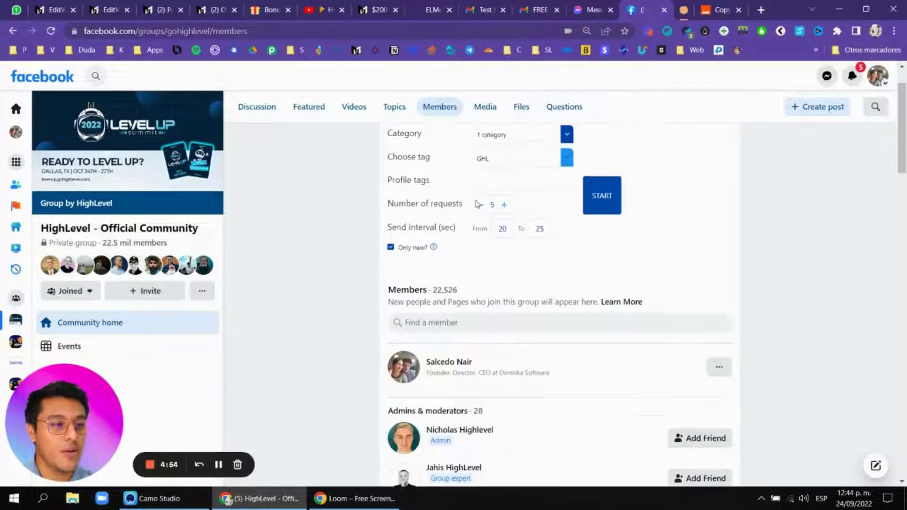
{"action": "left_click", "coordinate": [518, 182]}
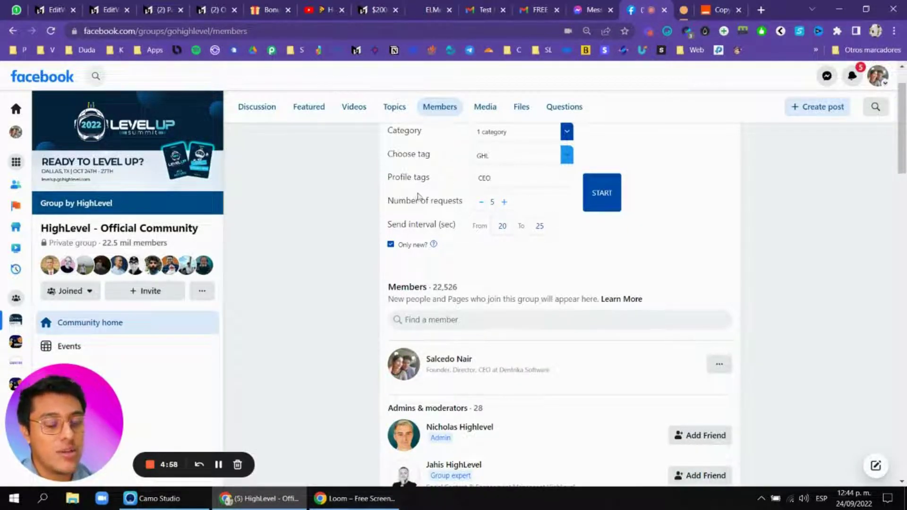
{"action": "scroll", "coordinate": [425, 208], "scroll_direction": "down", "scroll_amount": 3}
{"action": "scroll", "coordinate": [442, 225], "scroll_direction": "down", "scroll_amount": 5}
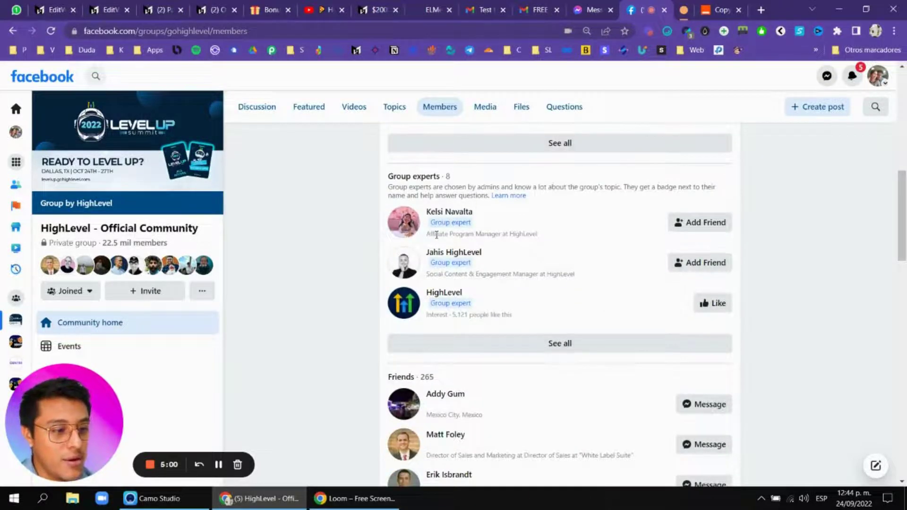
{"action": "left_click_drag", "start_coordinate": [428, 234], "coordinate": [450, 230]}
{"action": "left_click_drag", "start_coordinate": [447, 274], "coordinate": [462, 274]}
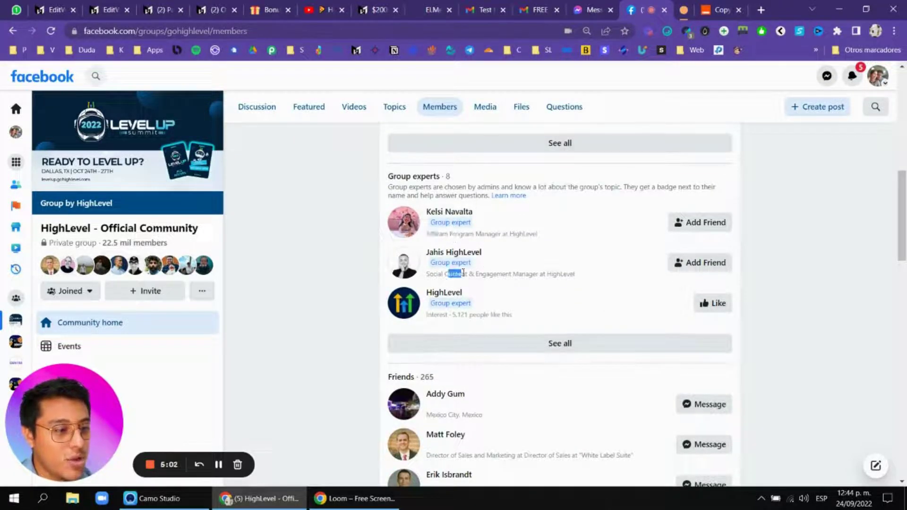
{"action": "scroll", "coordinate": [473, 276], "scroll_direction": "down", "scroll_amount": 2}
{"action": "scroll", "coordinate": [470, 269], "scroll_direction": "down", "scroll_amount": 3}
{"action": "double_click", "coordinate": [444, 220]}
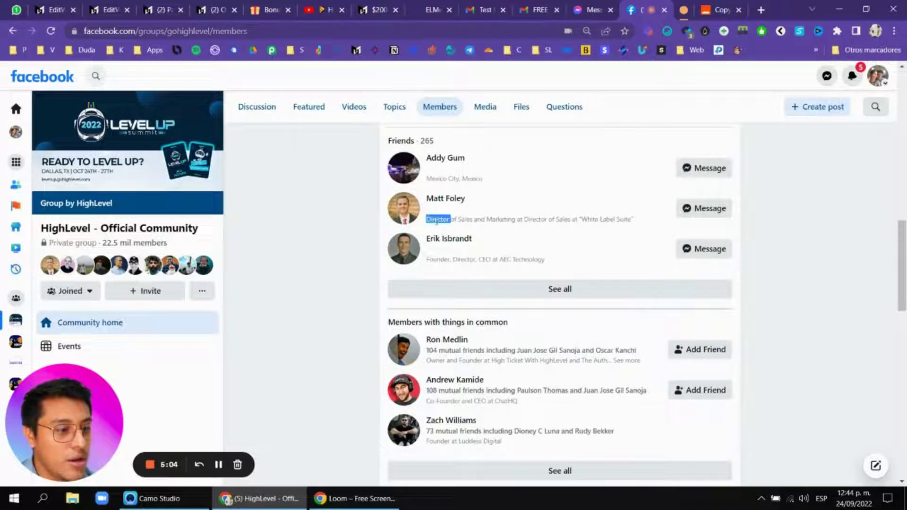
{"action": "scroll", "coordinate": [548, 235], "scroll_direction": "up", "scroll_amount": 8}
{"action": "scroll", "coordinate": [529, 212], "scroll_direction": "up", "scroll_amount": 8}
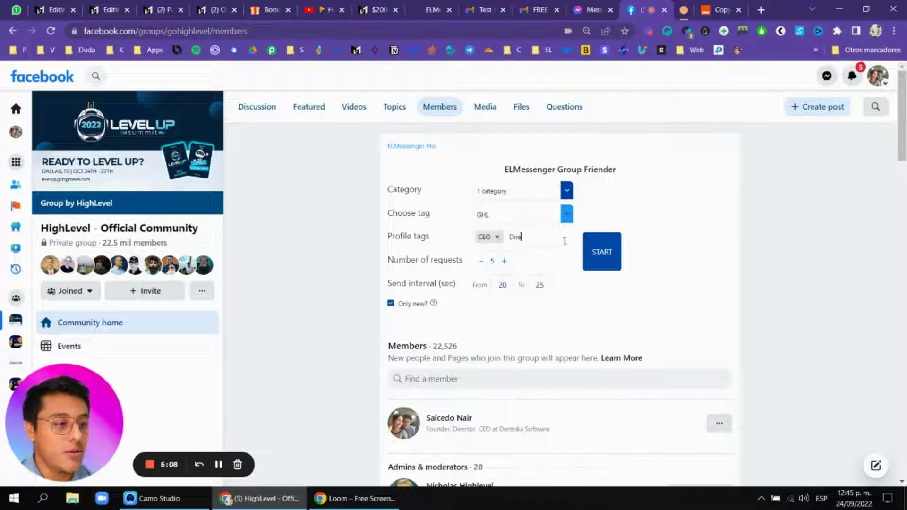
Step: Add Director, Marketing and Founder as further profile tags in the Group Friender form
{"action": "left_click", "coordinate": [560, 243]}
{"action": "type", "text": "Director"}
{"action": "key", "text": "Return"}
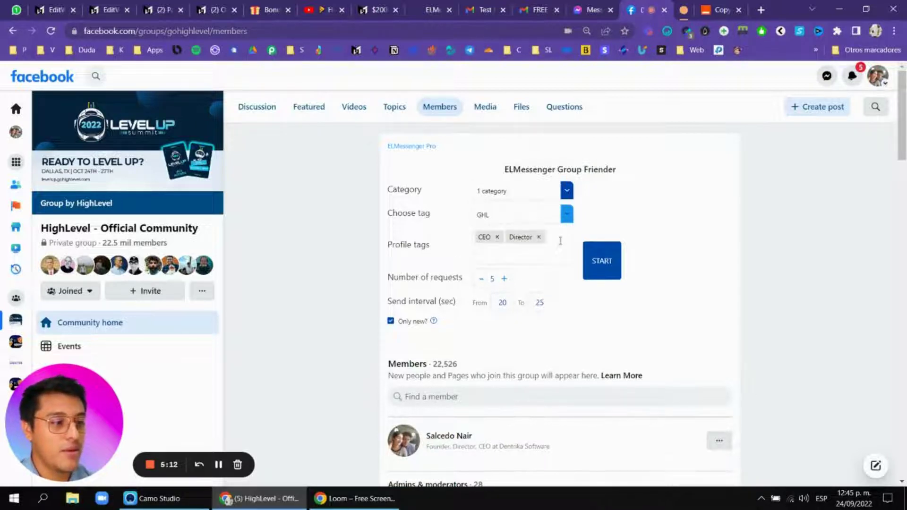
{"action": "type", "text": "M"}
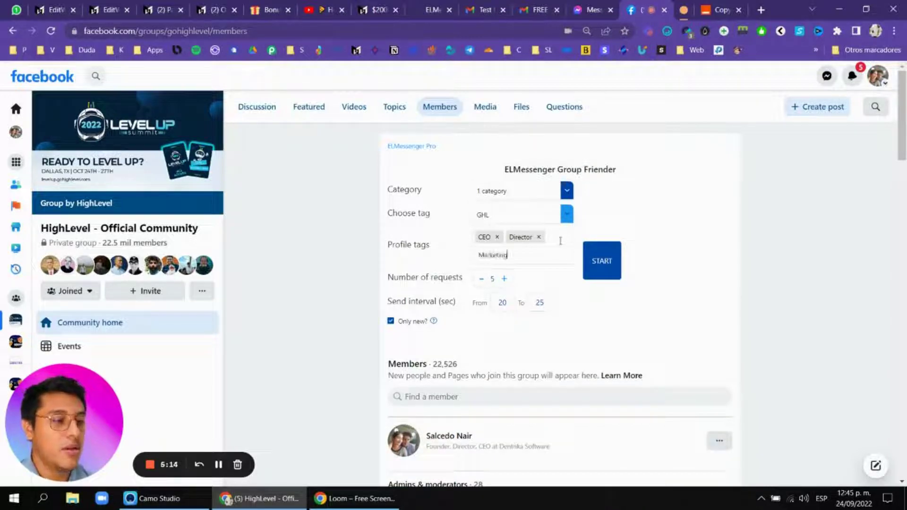
{"action": "type", "text": "arketing"}
{"action": "key", "text": "Return"}
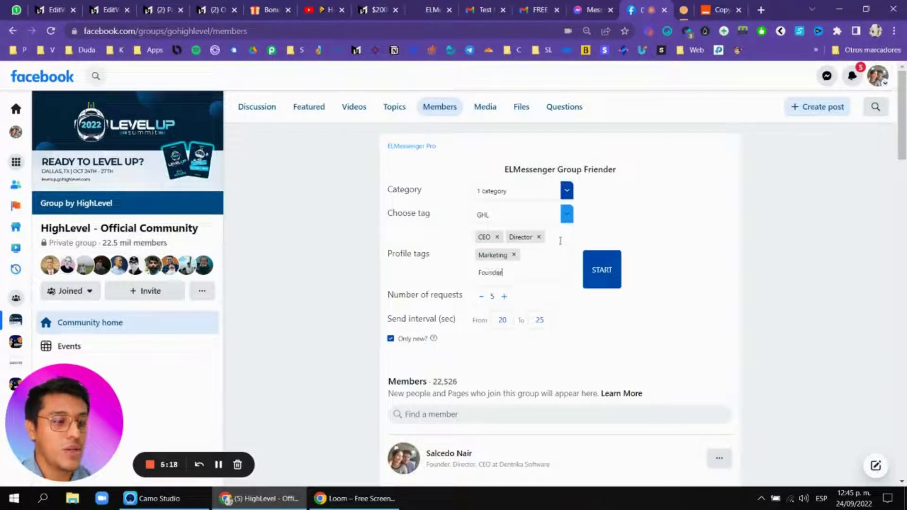
{"action": "type", "text": "Founder"}
{"action": "key", "text": "Return"}
Step: Examine the profile descriptions of the members listed as new to the group and return to the Group Friender form
{"action": "scroll", "coordinate": [665, 283], "scroll_direction": "down", "scroll_amount": 15}
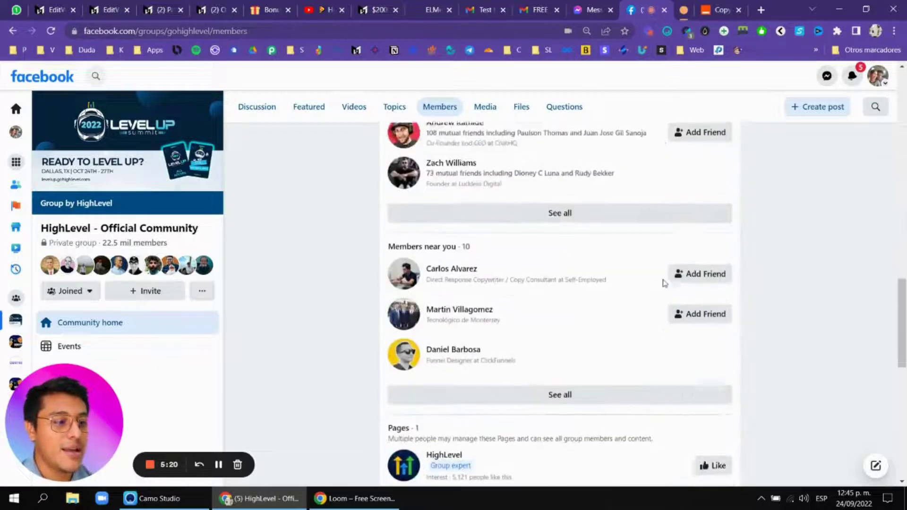
{"action": "scroll", "coordinate": [665, 284], "scroll_direction": "down", "scroll_amount": 3}
{"action": "scroll", "coordinate": [480, 251], "scroll_direction": "down", "scroll_amount": 6}
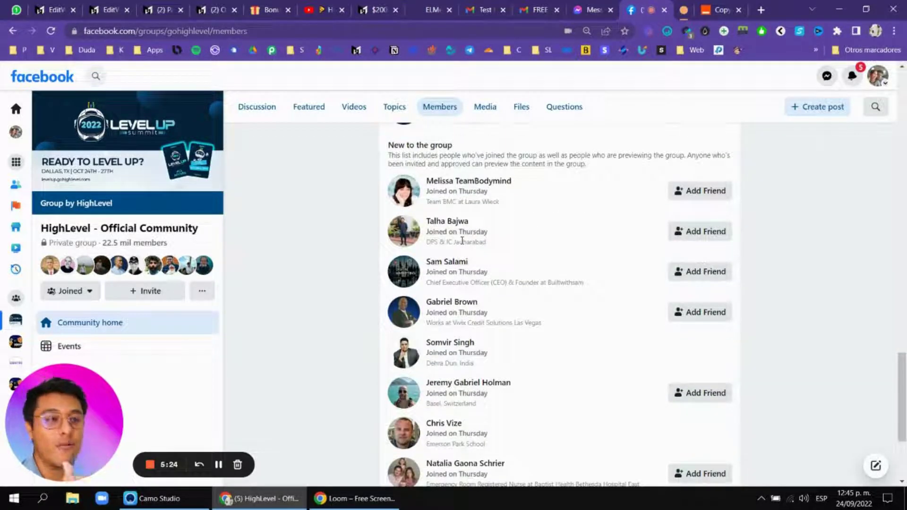
{"action": "left_click_drag", "start_coordinate": [899, 364], "coordinate": [633, 197]}
{"action": "scroll", "coordinate": [527, 204], "scroll_direction": "up", "scroll_amount": 10}
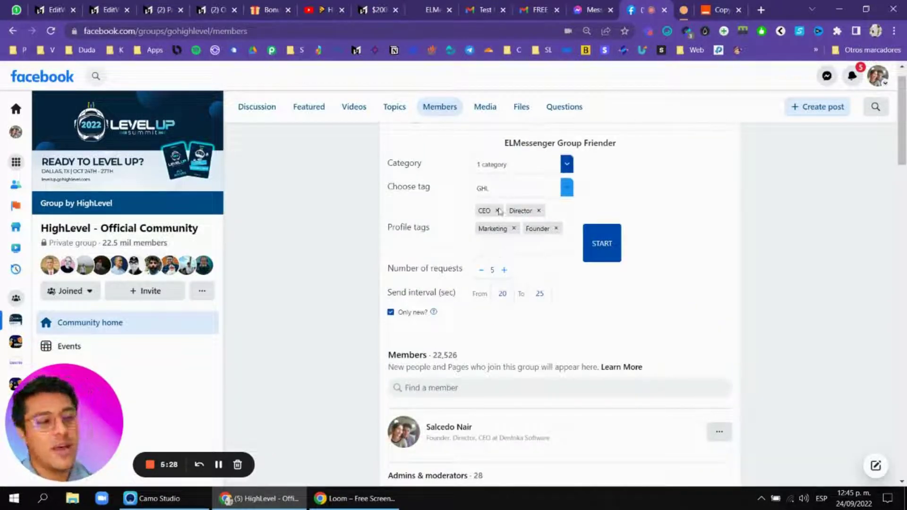
{"action": "left_click", "coordinate": [572, 244]}
Step: Raise the number of friend requests to 25
{"action": "scroll", "coordinate": [573, 244], "scroll_direction": "down", "scroll_amount": 1}
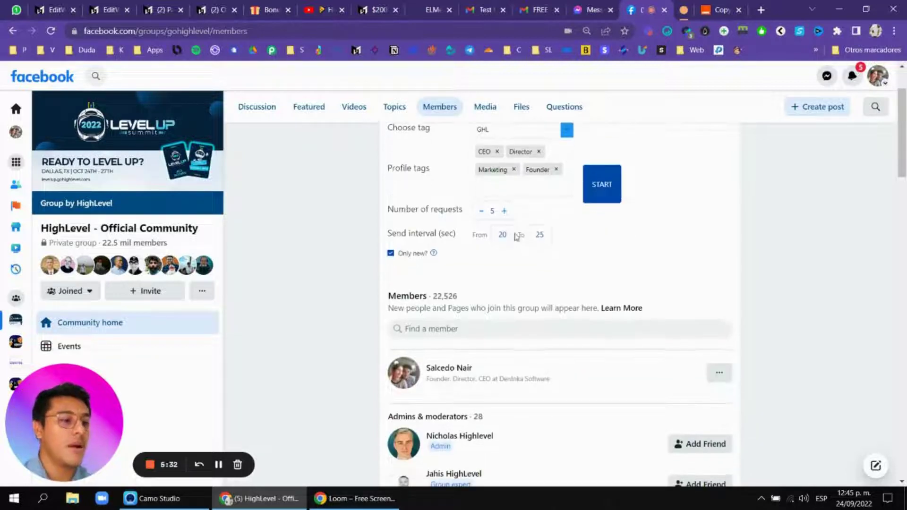
{"action": "left_click", "coordinate": [505, 211]}
{"action": "left_click", "coordinate": [505, 211]}
{"action": "left_click", "coordinate": [504, 212]}
{"action": "left_click", "coordinate": [504, 211]}
{"action": "left_click", "coordinate": [504, 211]}
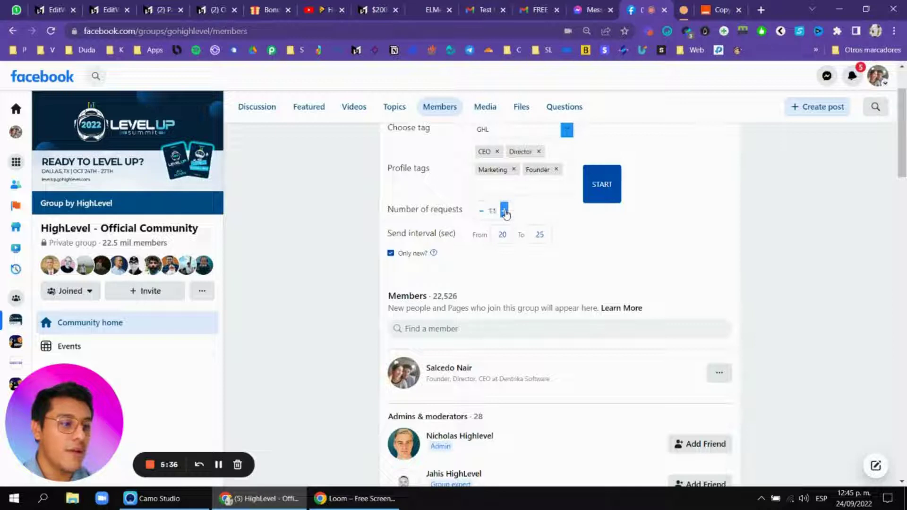
{"action": "left_click", "coordinate": [505, 212]}
{"action": "left_click", "coordinate": [504, 211]}
{"action": "left_click", "coordinate": [504, 212]}
{"action": "left_click", "coordinate": [505, 212]}
{"action": "left_click", "coordinate": [504, 211]}
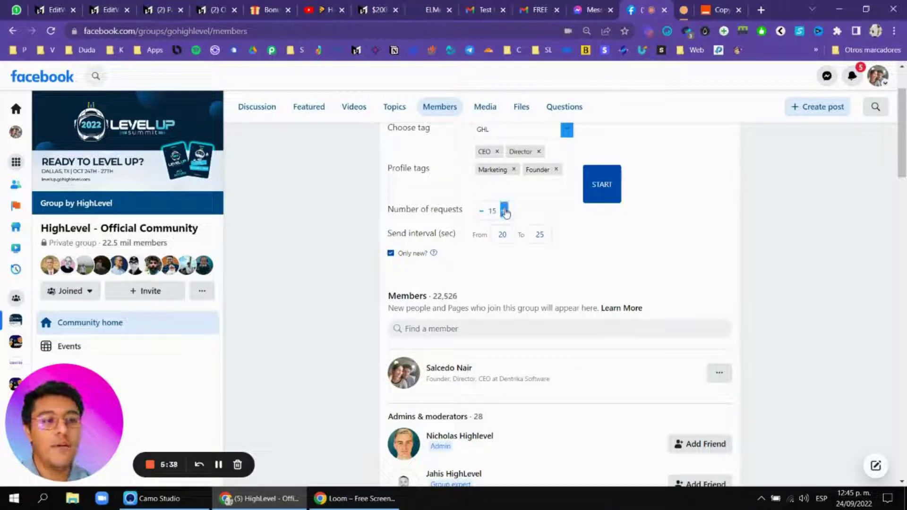
{"action": "left_click", "coordinate": [505, 211]}
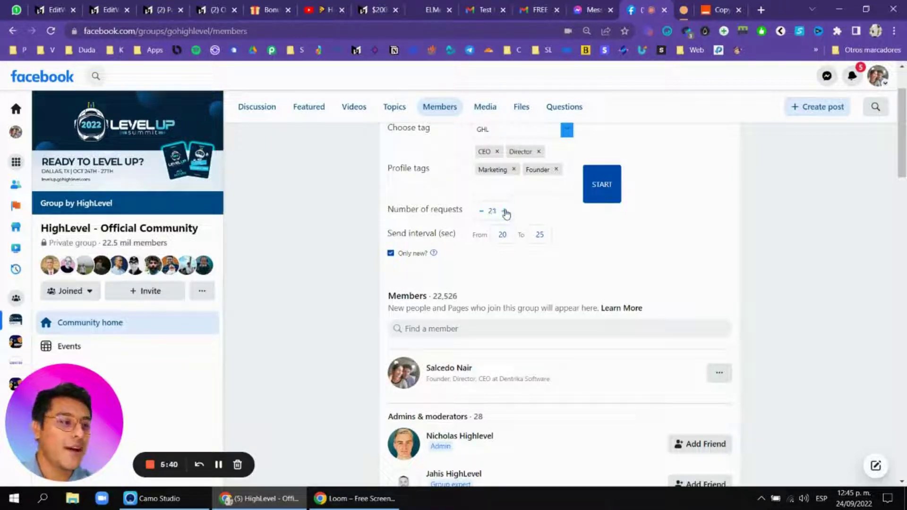
{"action": "left_click", "coordinate": [505, 212]}
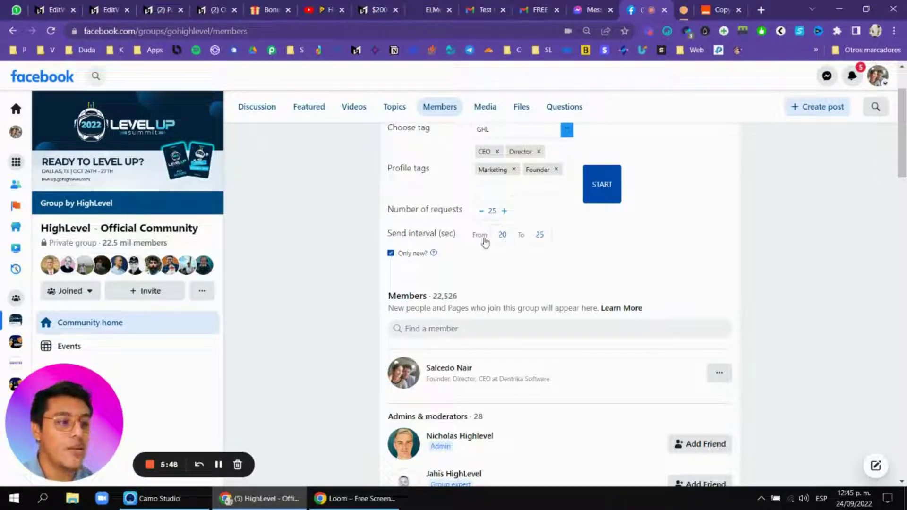
Step: Set the upper limit of the send interval to 30 seconds and start the Group Friender with Only new kept enabled
{"action": "double_click", "coordinate": [548, 239]}
{"action": "type", "text": "30"}
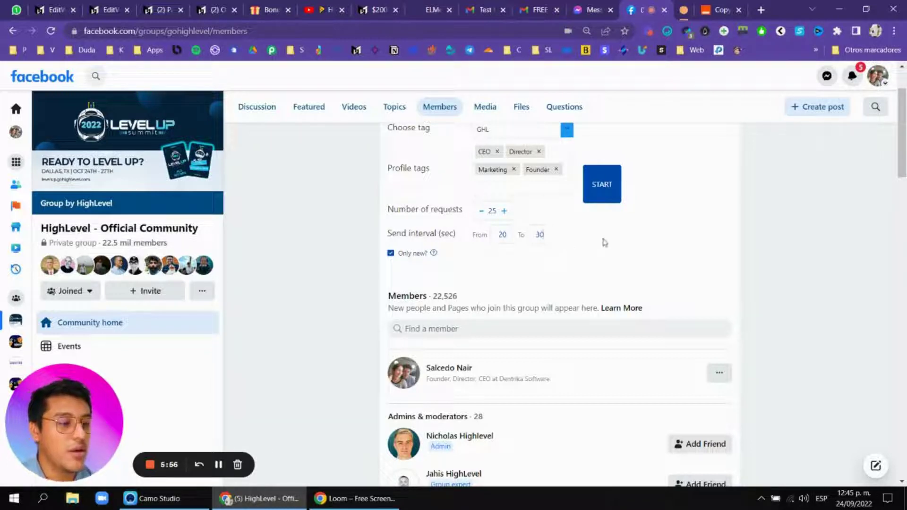
{"action": "mouse_move", "coordinate": [434, 254]}
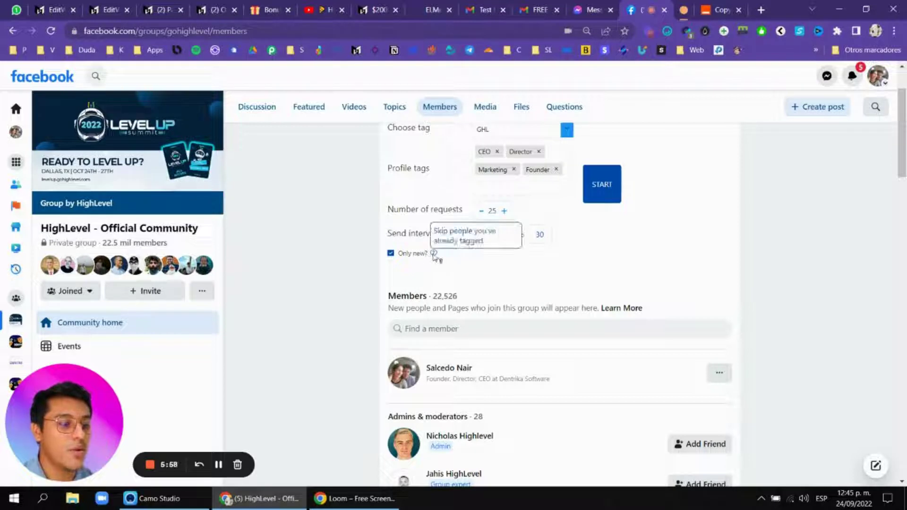
{"action": "scroll", "coordinate": [601, 247], "scroll_direction": "up", "scroll_amount": 2}
{"action": "scroll", "coordinate": [619, 237], "scroll_direction": "down", "scroll_amount": 1}
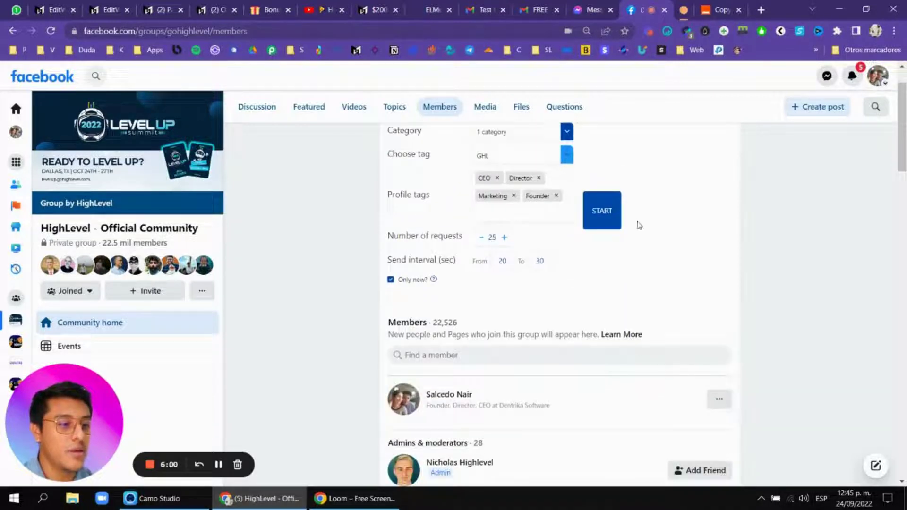
{"action": "scroll", "coordinate": [619, 233], "scroll_direction": "up", "scroll_amount": 1}
{"action": "left_click", "coordinate": [606, 265]}
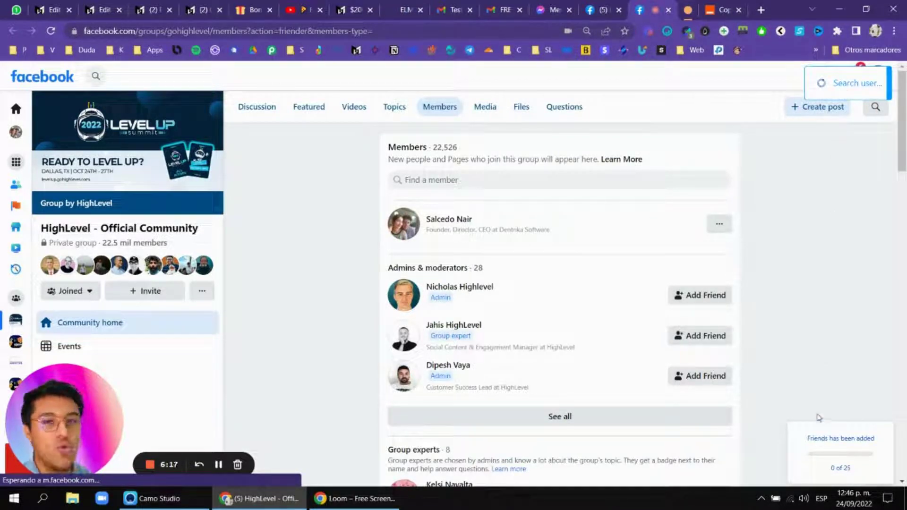
Step: In Chrome's settings for the ELMessenger extension, allow automatic access to all the listed sites and review them
{"action": "scroll", "coordinate": [819, 417], "scroll_direction": "down", "scroll_amount": 1}
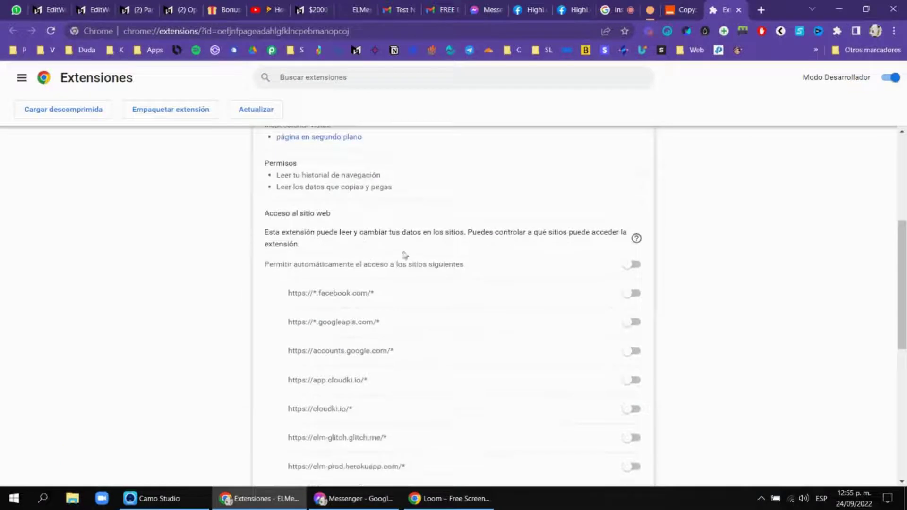
{"action": "scroll", "coordinate": [405, 257], "scroll_direction": "down", "scroll_amount": 5}
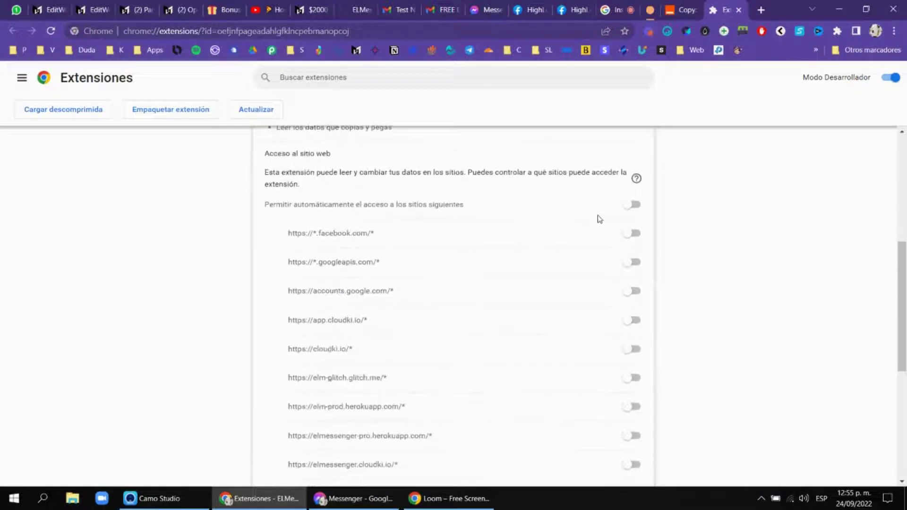
{"action": "scroll", "coordinate": [605, 215], "scroll_direction": "up", "scroll_amount": 1}
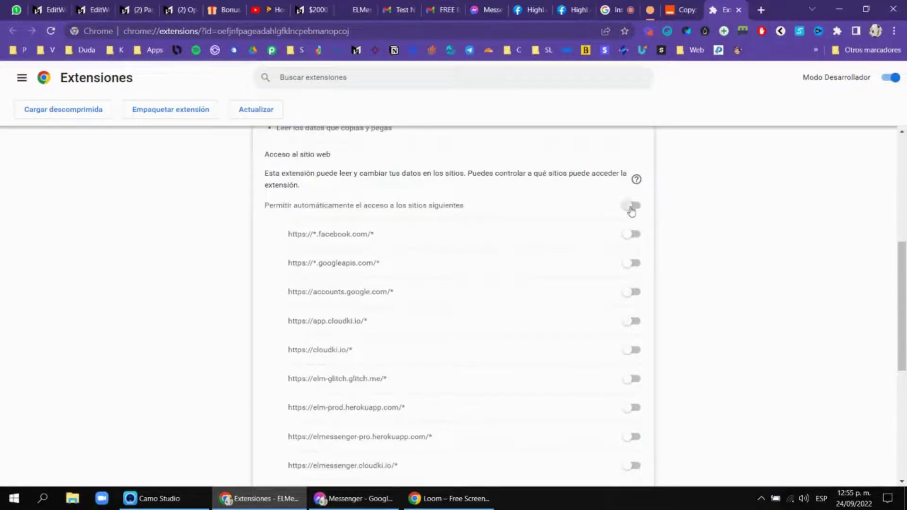
{"action": "left_click", "coordinate": [632, 204]}
{"action": "scroll", "coordinate": [588, 249], "scroll_direction": "down", "scroll_amount": 5}
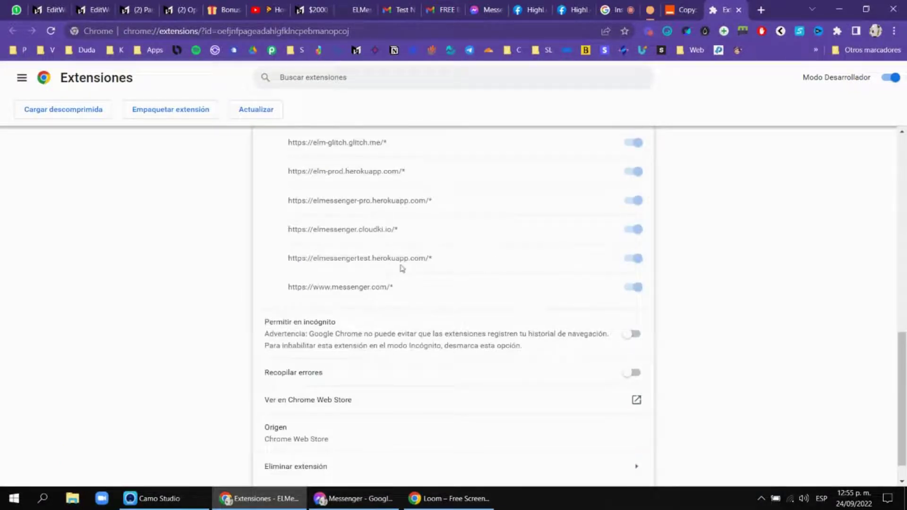
{"action": "scroll", "coordinate": [442, 269], "scroll_direction": "up", "scroll_amount": 5}
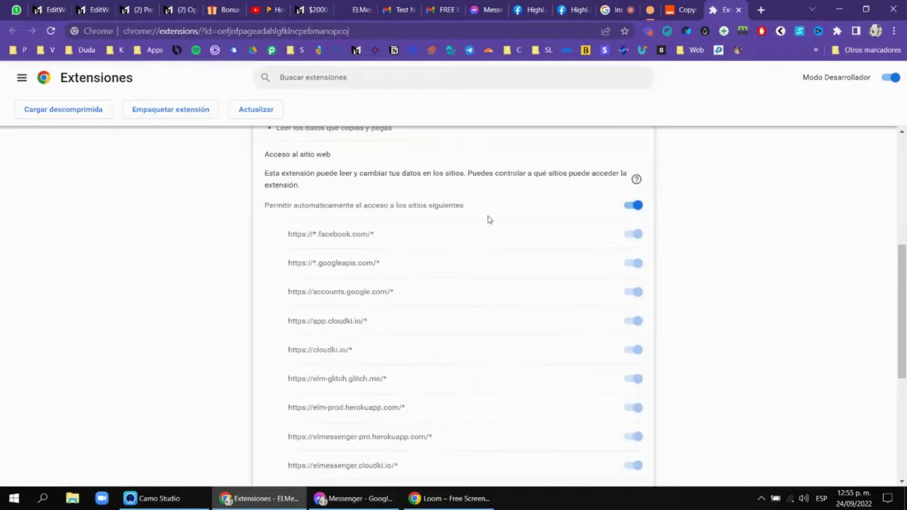
Step: Review the rest of the allowed sites and the remaining options in the ELMessenger extension's settings
{"action": "scroll", "coordinate": [586, 212], "scroll_direction": "down", "scroll_amount": 6}
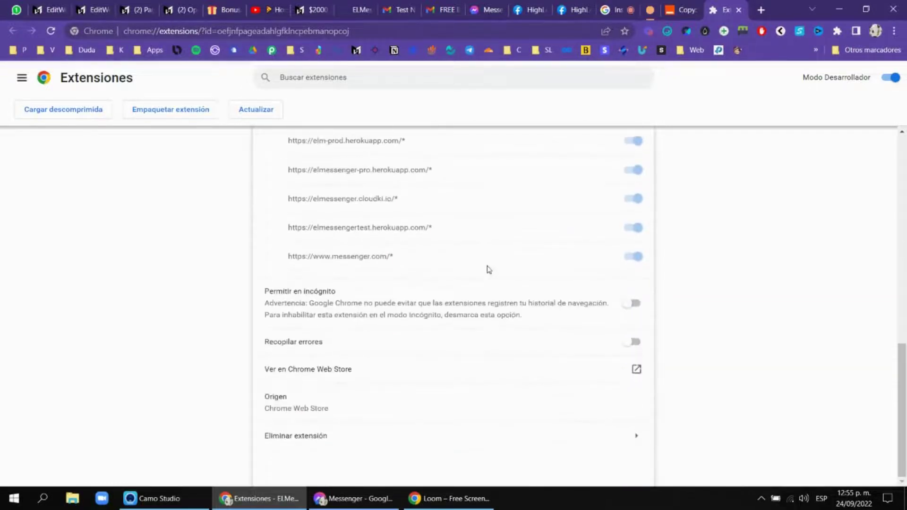
{"action": "scroll", "coordinate": [551, 316], "scroll_direction": "up", "scroll_amount": 5}
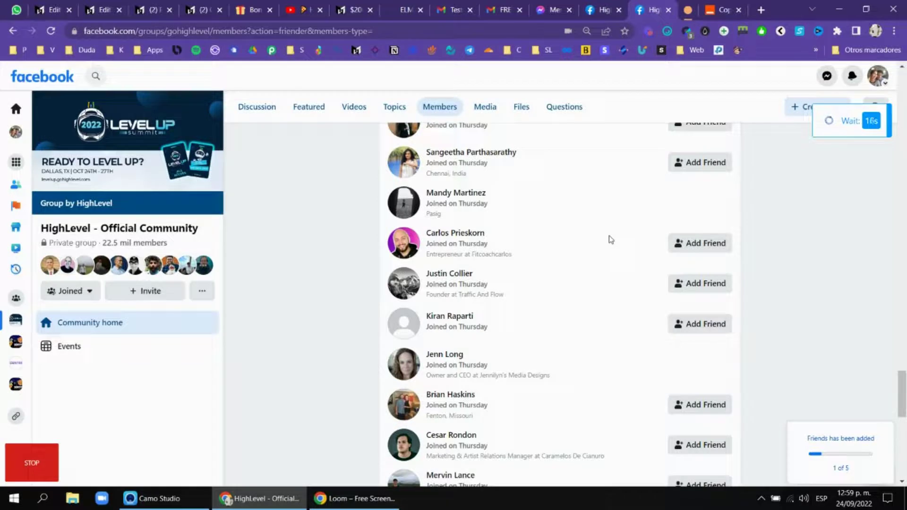
Step: Stop the running Group Friender and return to the original HighLevel group members page
{"action": "left_click", "coordinate": [34, 458]}
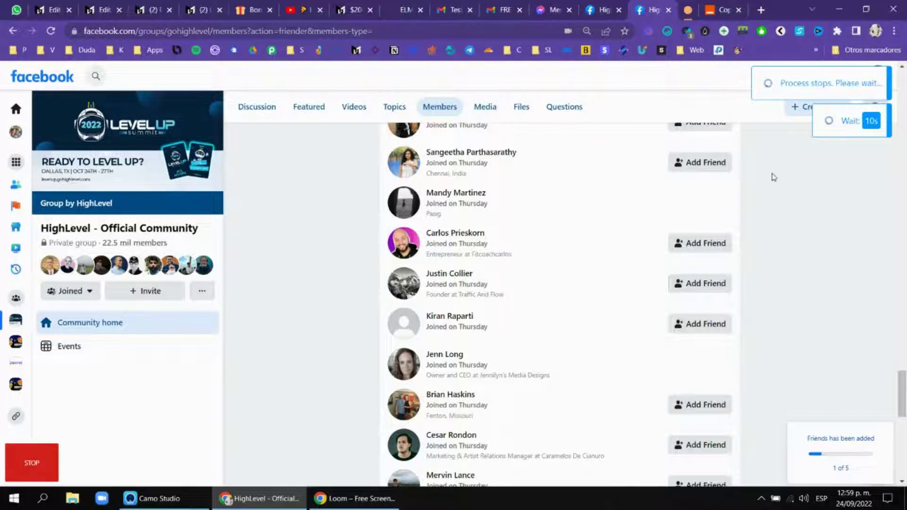
{"action": "left_click", "coordinate": [607, 10]}
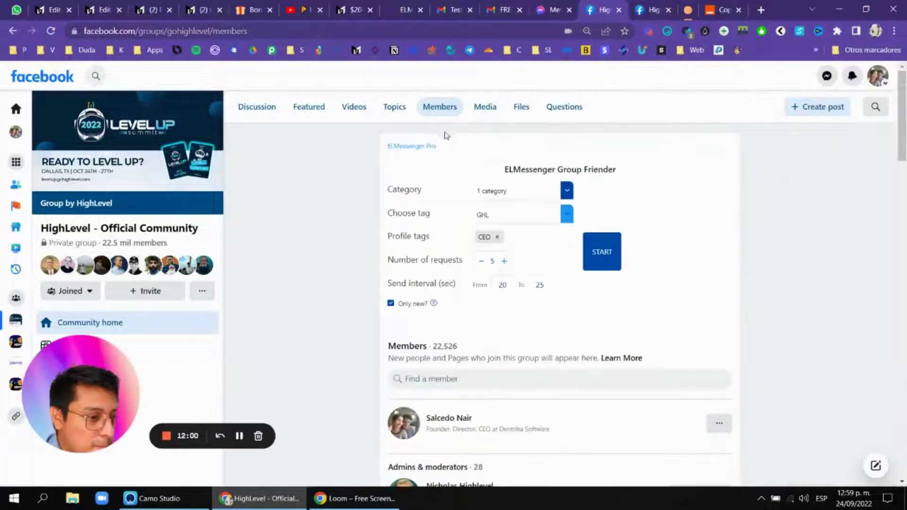
Step: In the HighLevel group's discussion, find the post about Canva Whiteboards and open its list of reactions
{"action": "left_click", "coordinate": [261, 110]}
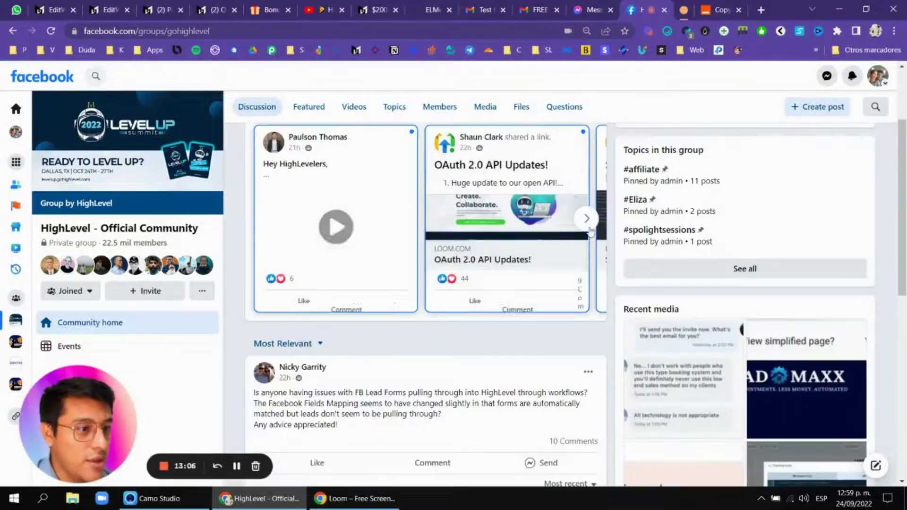
{"action": "scroll", "coordinate": [563, 213], "scroll_direction": "down", "scroll_amount": 5}
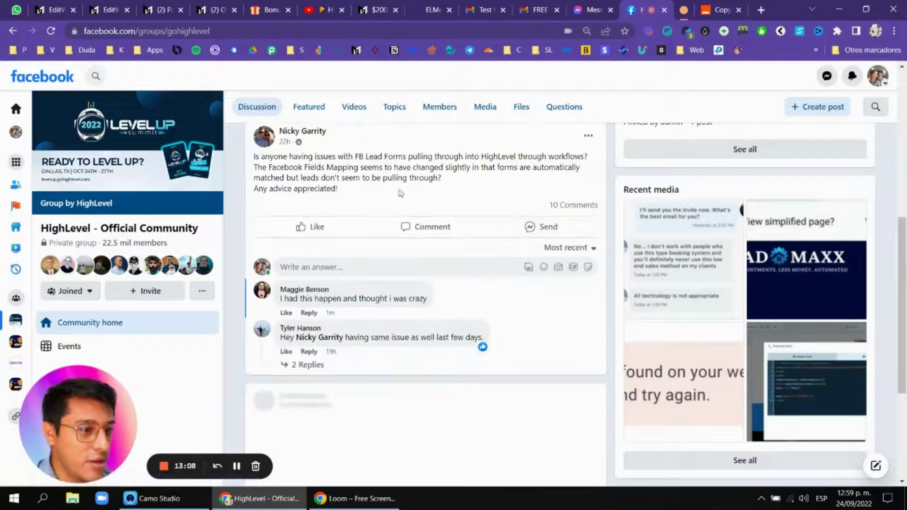
{"action": "scroll", "coordinate": [423, 207], "scroll_direction": "down", "scroll_amount": 10}
{"action": "scroll", "coordinate": [434, 205], "scroll_direction": "down", "scroll_amount": 10}
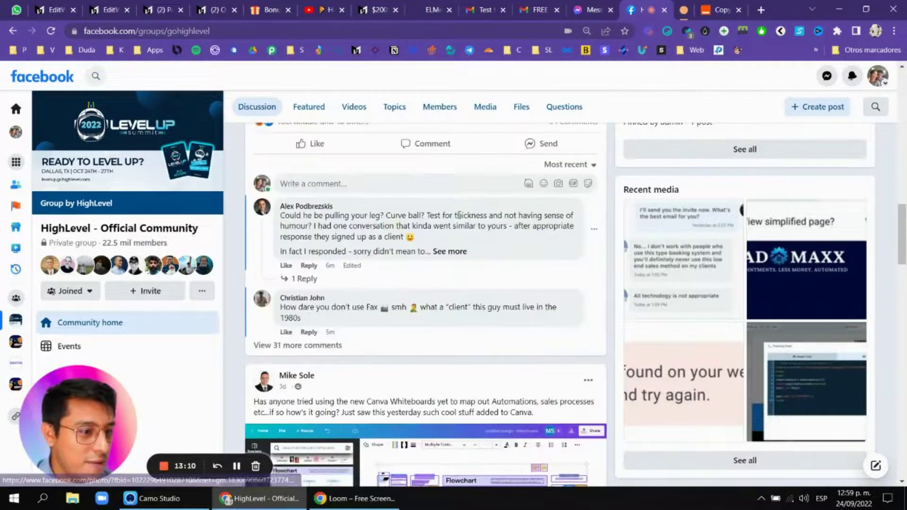
{"action": "scroll", "coordinate": [502, 239], "scroll_direction": "down", "scroll_amount": 3}
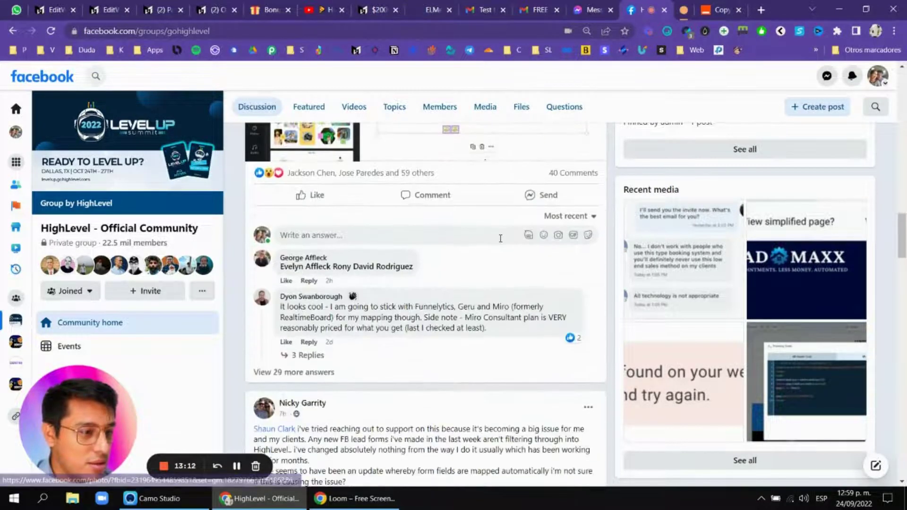
{"action": "scroll", "coordinate": [396, 270], "scroll_direction": "down", "scroll_amount": 3}
{"action": "scroll", "coordinate": [396, 270], "scroll_direction": "up", "scroll_amount": 5}
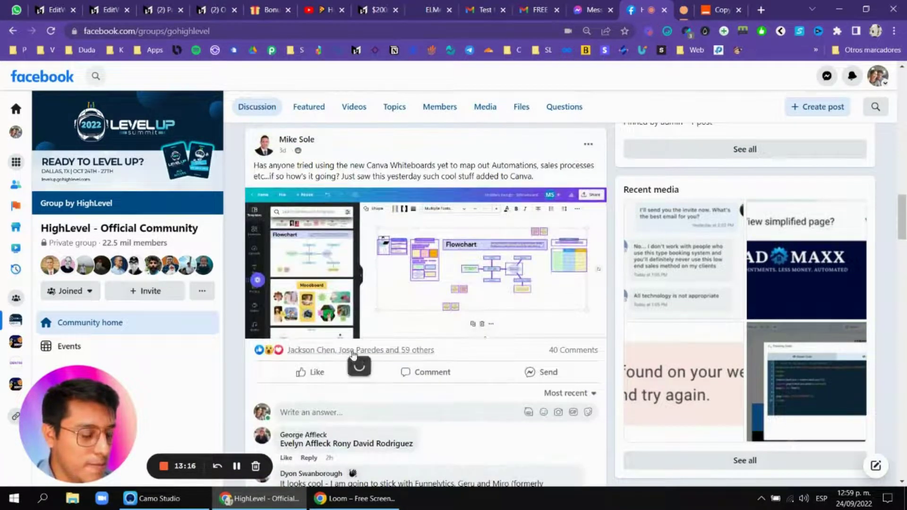
{"action": "left_click", "coordinate": [354, 352]}
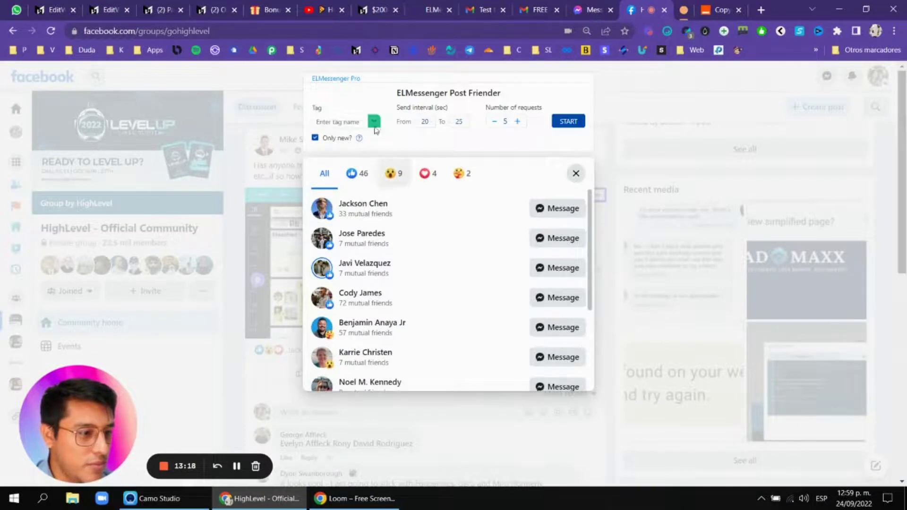
Step: Try running the Post Friender with the GHL tag on the post's reactions, and close the reactions list
{"action": "left_click", "coordinate": [359, 121]}
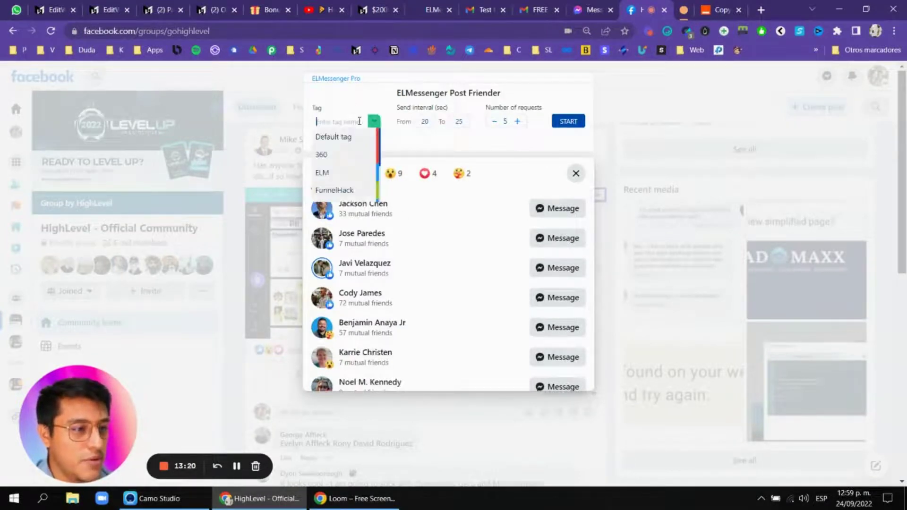
{"action": "scroll", "coordinate": [351, 160], "scroll_direction": "down", "scroll_amount": 2}
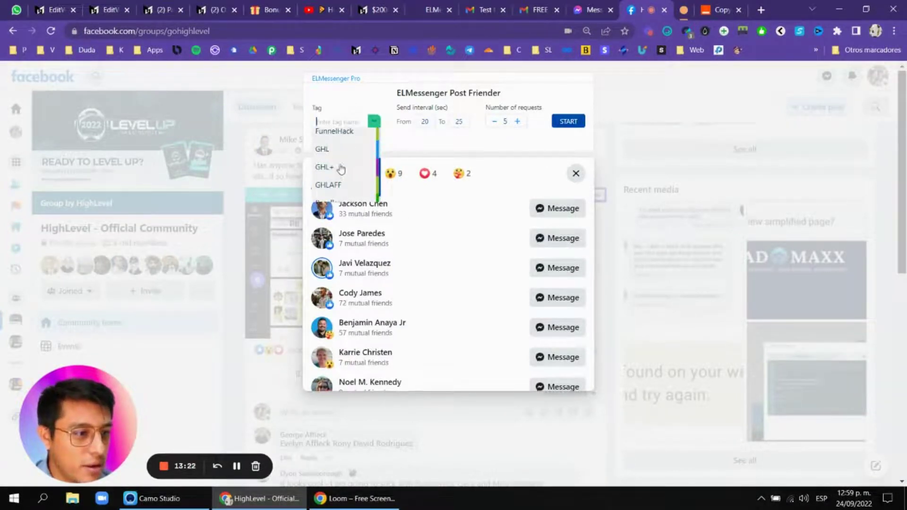
{"action": "left_click", "coordinate": [330, 149]}
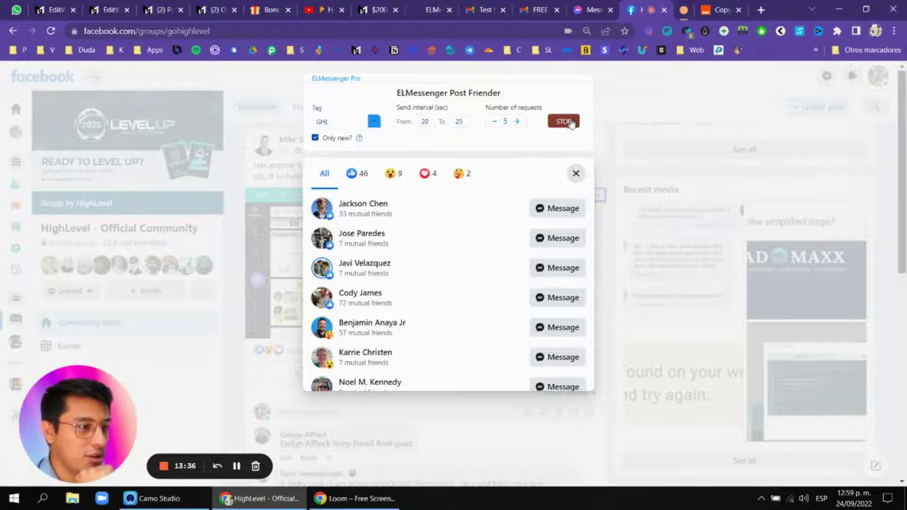
{"action": "scroll", "coordinate": [435, 165], "scroll_direction": "down", "scroll_amount": 1}
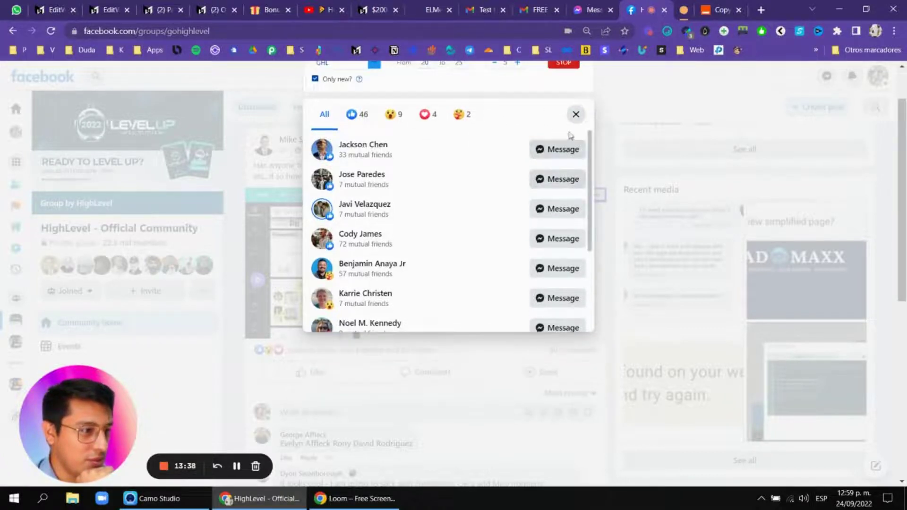
{"action": "scroll", "coordinate": [570, 139], "scroll_direction": "up", "scroll_amount": 1}
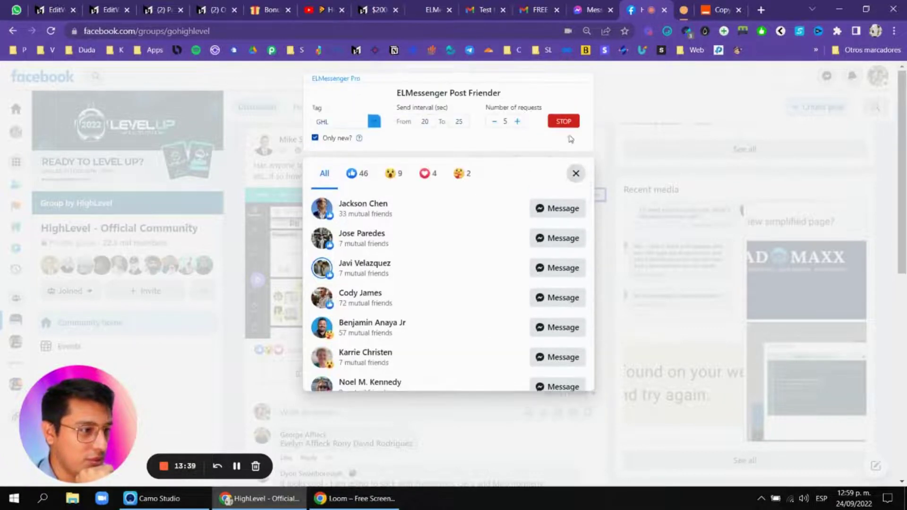
{"action": "left_click", "coordinate": [576, 175]}
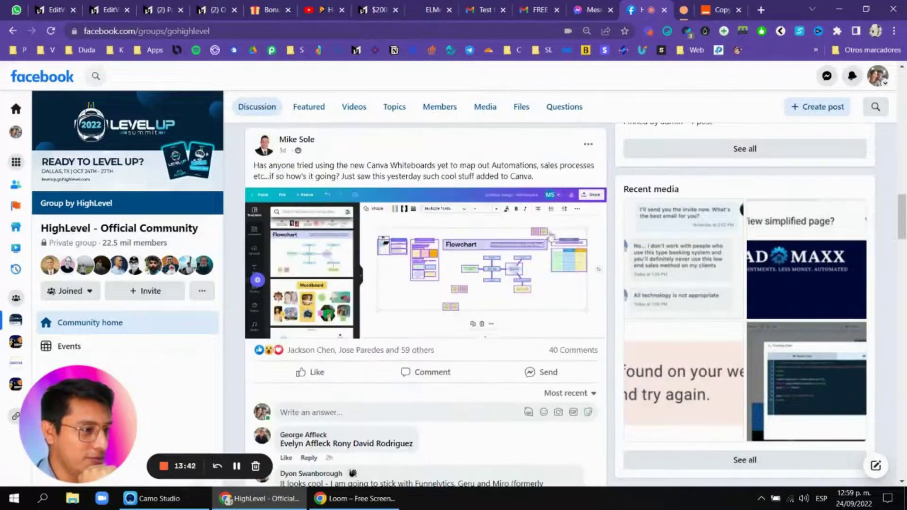
Step: Open the Canva Whiteboards post on its own page and display its list of reactions
{"action": "scroll", "coordinate": [506, 239], "scroll_direction": "down", "scroll_amount": 1}
{"action": "scroll", "coordinate": [506, 239], "scroll_direction": "up", "scroll_amount": 1}
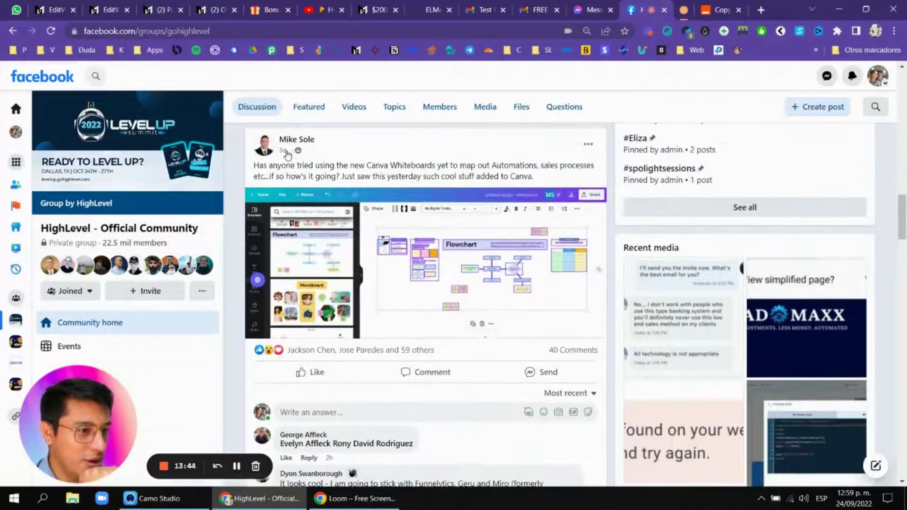
{"action": "left_click", "coordinate": [286, 150]}
{"action": "scroll", "coordinate": [425, 227], "scroll_direction": "down", "scroll_amount": 1}
{"action": "scroll", "coordinate": [472, 260], "scroll_direction": "up", "scroll_amount": 1}
{"action": "scroll", "coordinate": [520, 283], "scroll_direction": "down", "scroll_amount": 1}
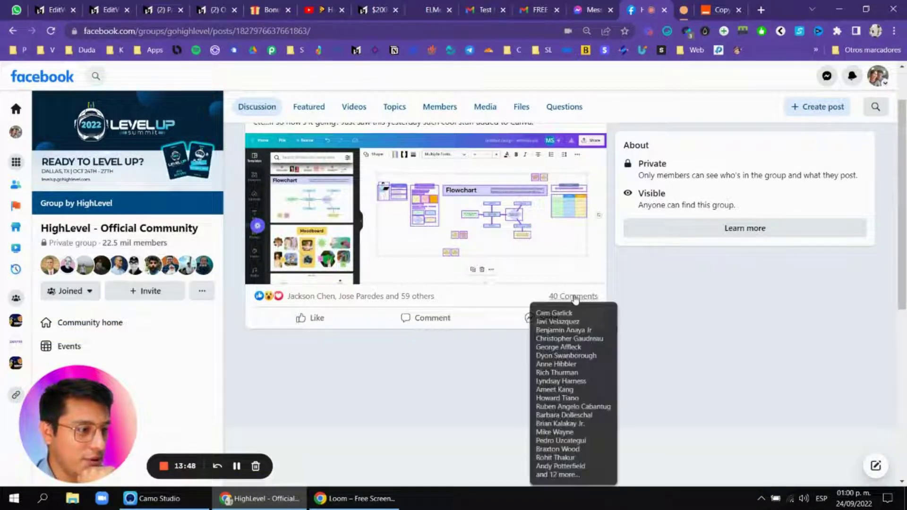
{"action": "left_click", "coordinate": [344, 295]}
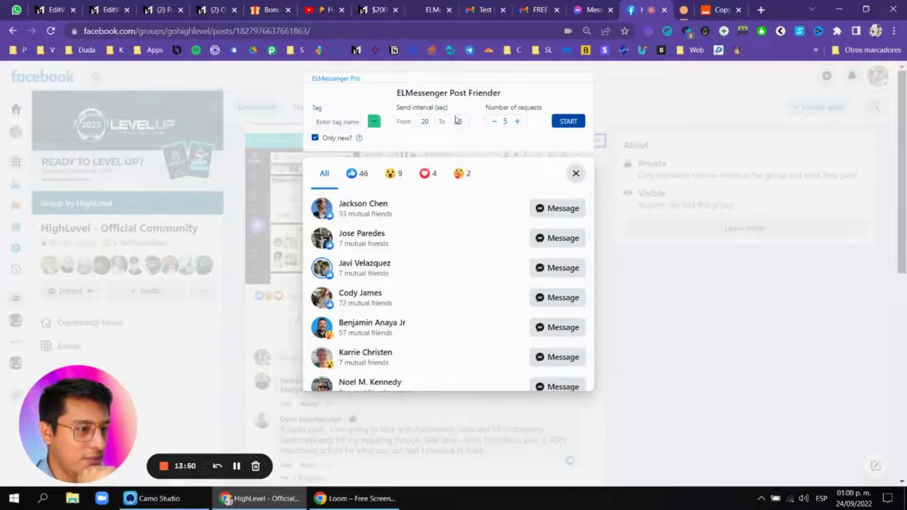
Step: Set the Post Friender's tag to GHL and start it with 5 requests, a 20 to 25 second interval and Only new enabled
{"action": "left_click", "coordinate": [375, 121]}
{"action": "scroll", "coordinate": [352, 164], "scroll_direction": "down", "scroll_amount": 1}
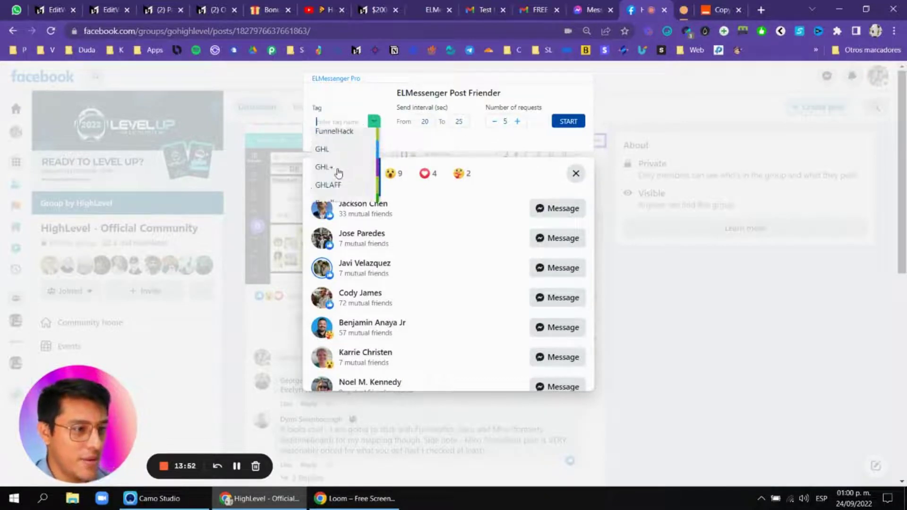
{"action": "left_click", "coordinate": [338, 150]}
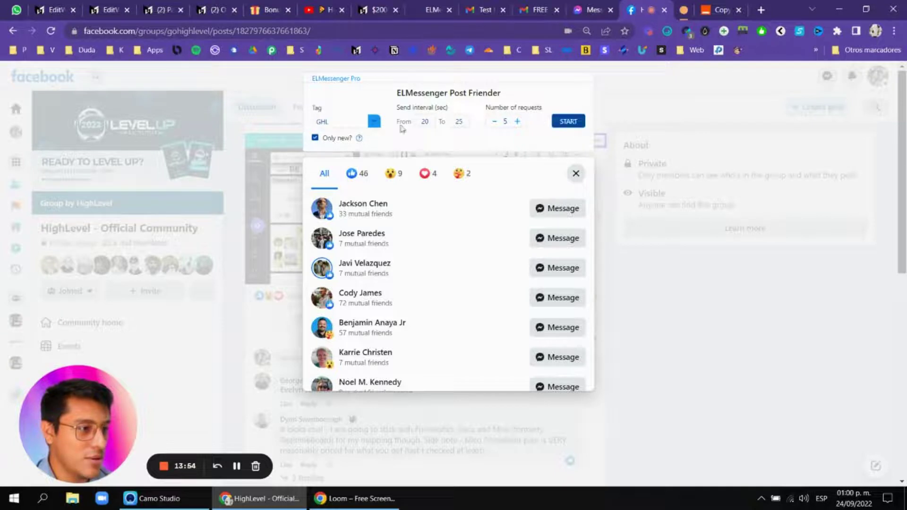
{"action": "left_click", "coordinate": [569, 121]}
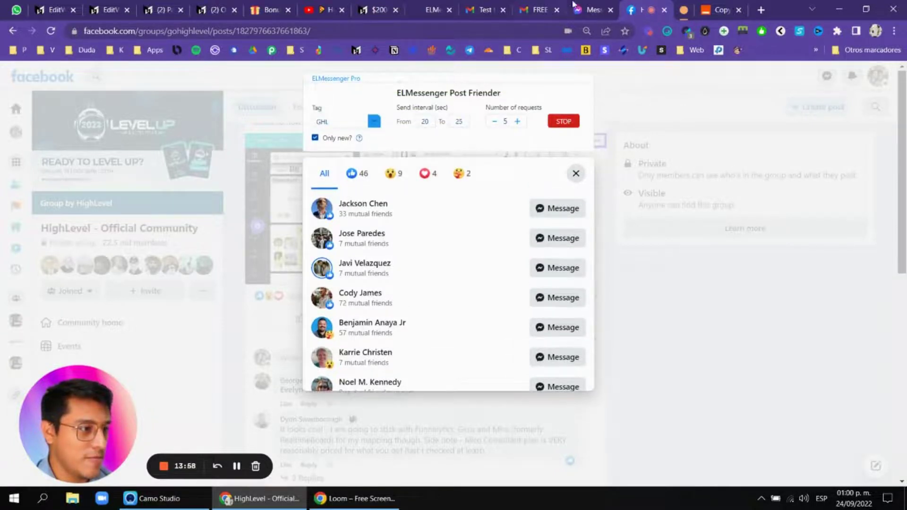
Step: In Messenger, examine the message sent to the newest contact tagged GHL and the tags available for that chat
{"action": "left_click", "coordinate": [575, 5]}
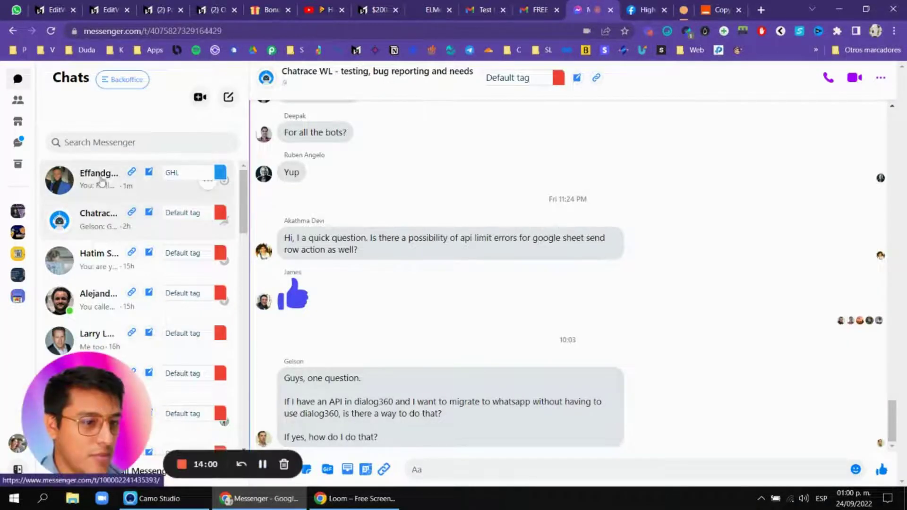
{"action": "left_click", "coordinate": [639, 5]}
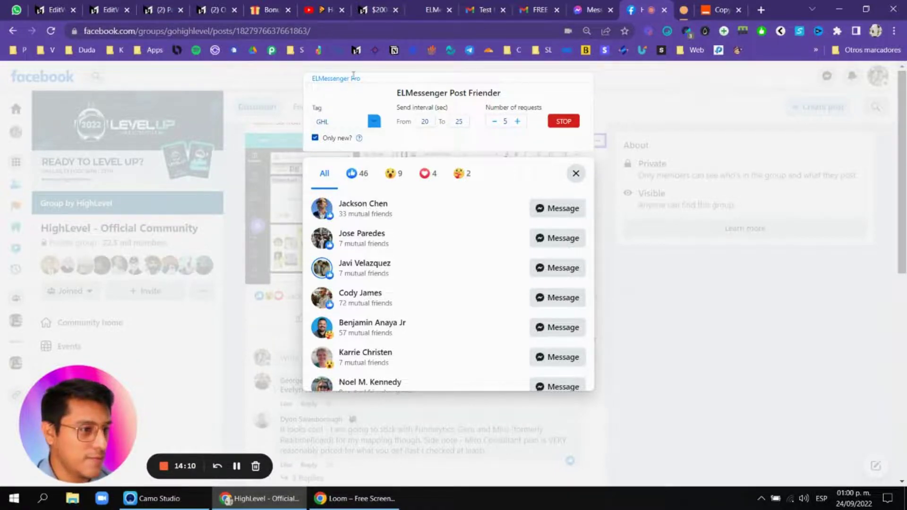
{"action": "left_click", "coordinate": [583, 12]}
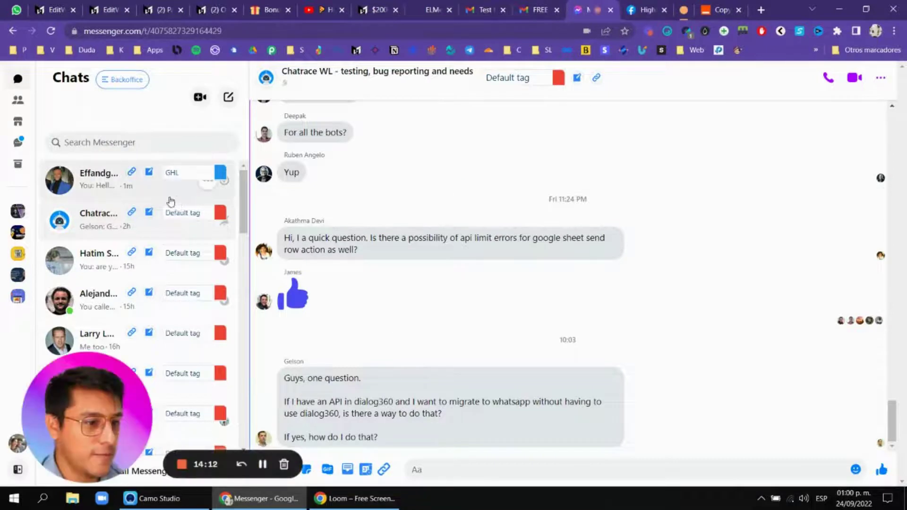
{"action": "left_click", "coordinate": [81, 189]}
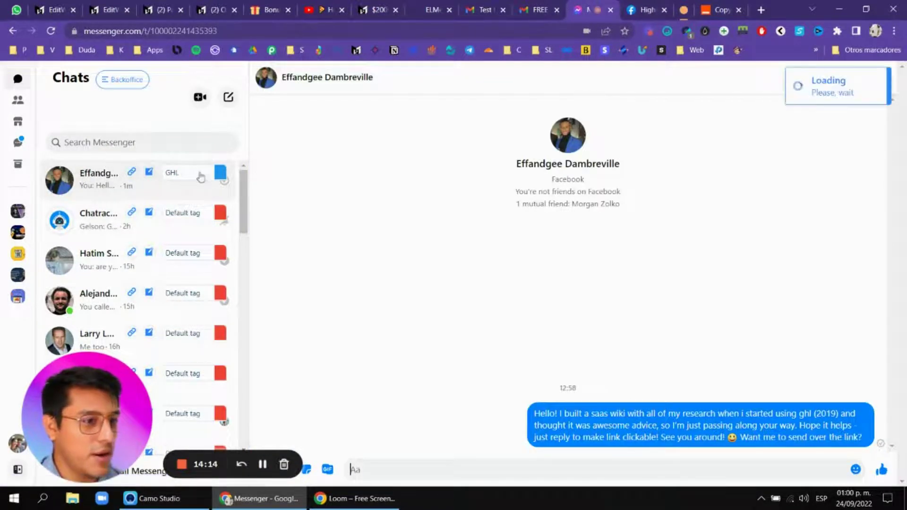
{"action": "left_click", "coordinate": [189, 174]}
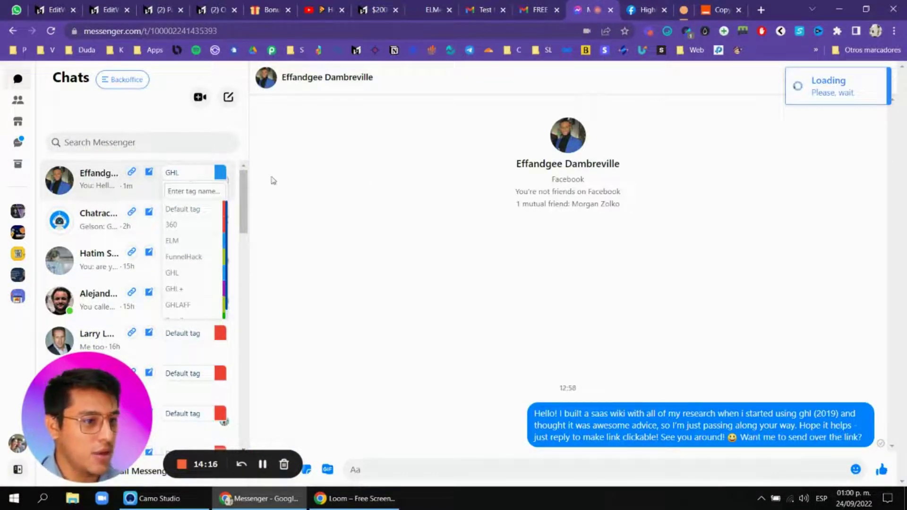
{"action": "left_click", "coordinate": [375, 186]}
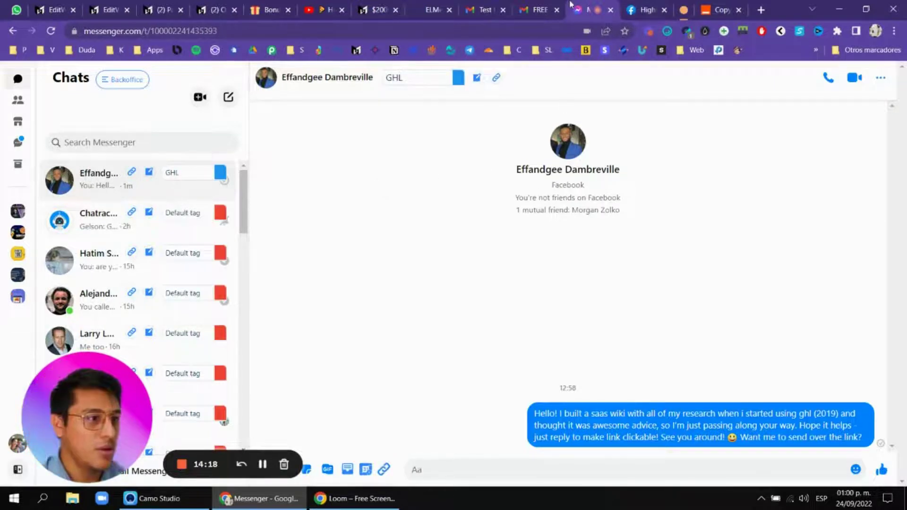
Step: Return to the Facebook post, turn off Only new and stop the Post Friender
{"action": "left_click", "coordinate": [550, 4]}
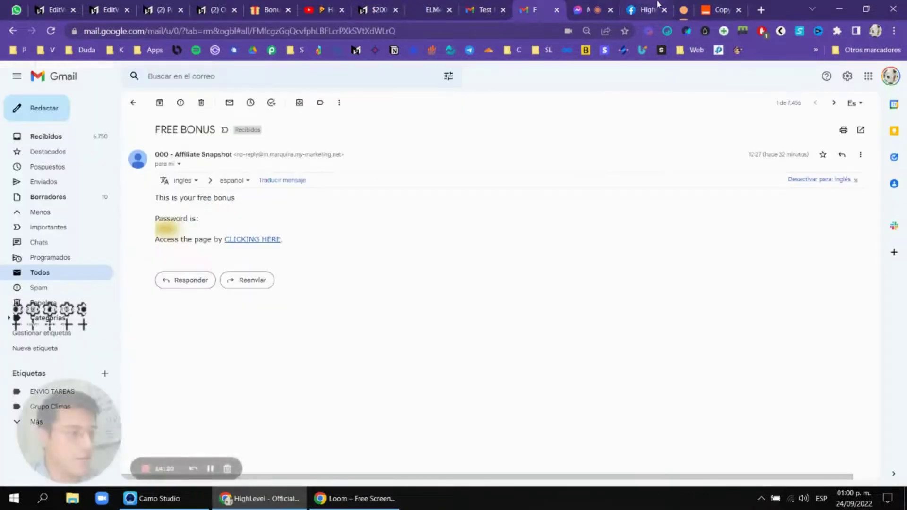
{"action": "left_click", "coordinate": [633, 9]}
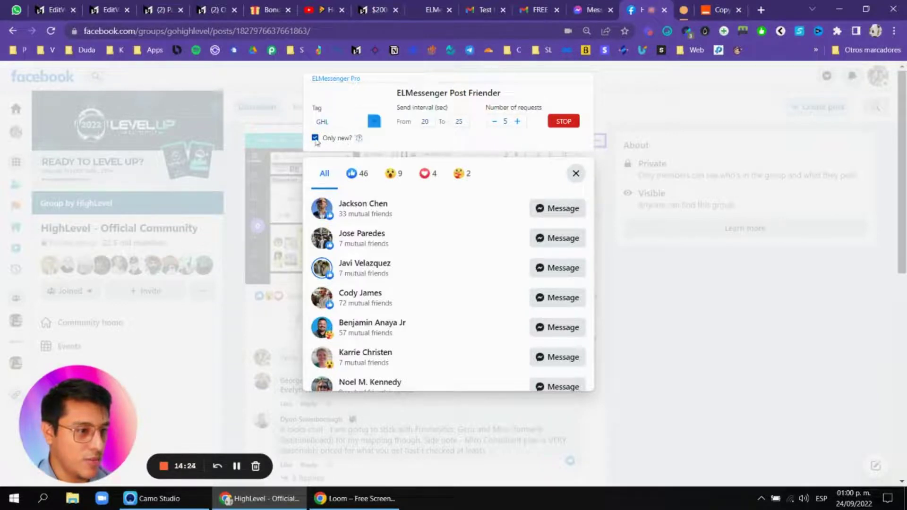
{"action": "left_click", "coordinate": [563, 122]}
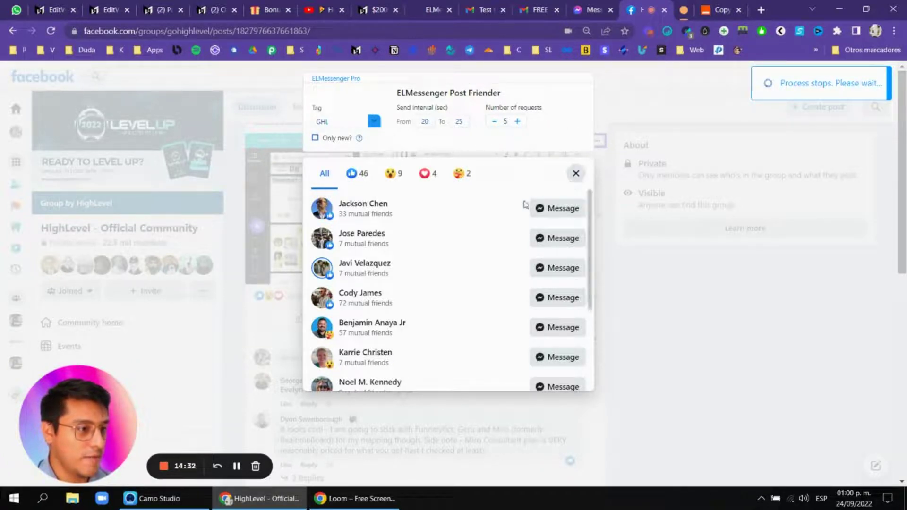
Step: Filter the post's reactions to likes, close the list and reopen it with a fresh Post Friender form
{"action": "left_click", "coordinate": [357, 173]}
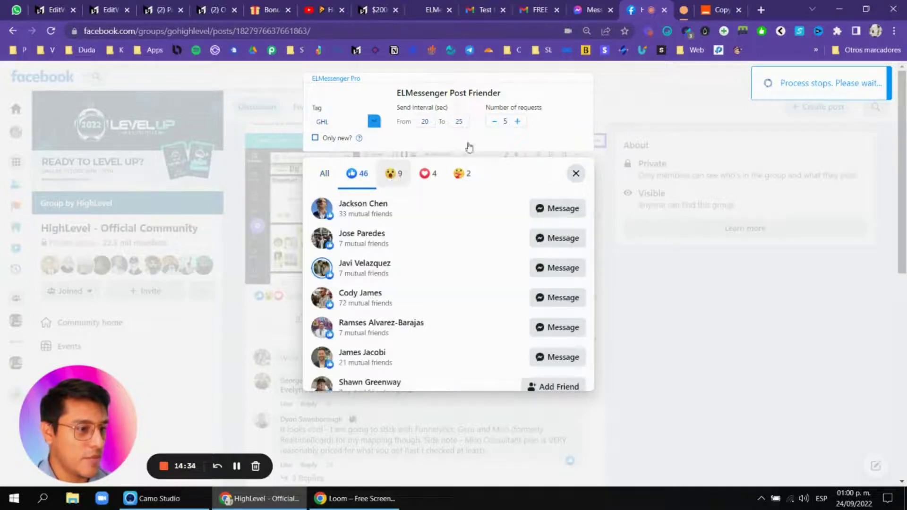
{"action": "left_click", "coordinate": [274, 208]}
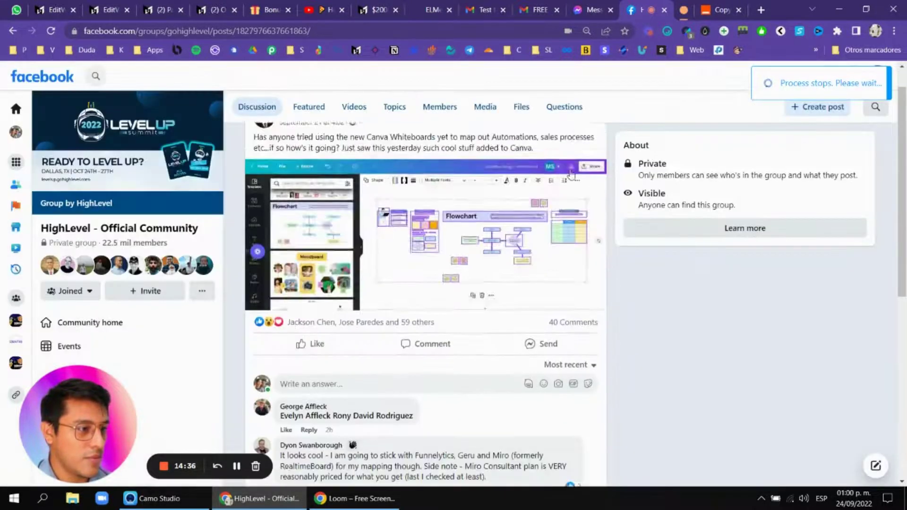
{"action": "left_click", "coordinate": [274, 208]}
{"action": "left_click", "coordinate": [19, 79]}
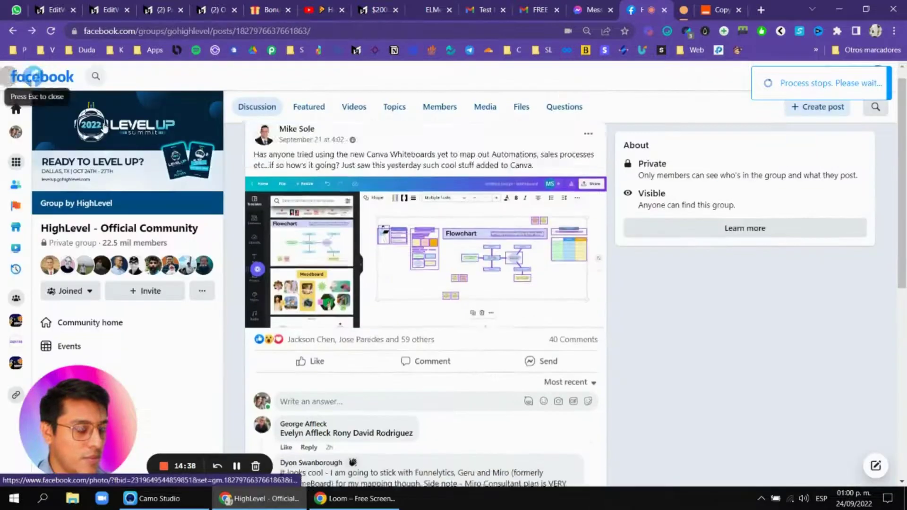
{"action": "scroll", "coordinate": [304, 318], "scroll_direction": "down", "scroll_amount": 1}
{"action": "left_click", "coordinate": [344, 300]}
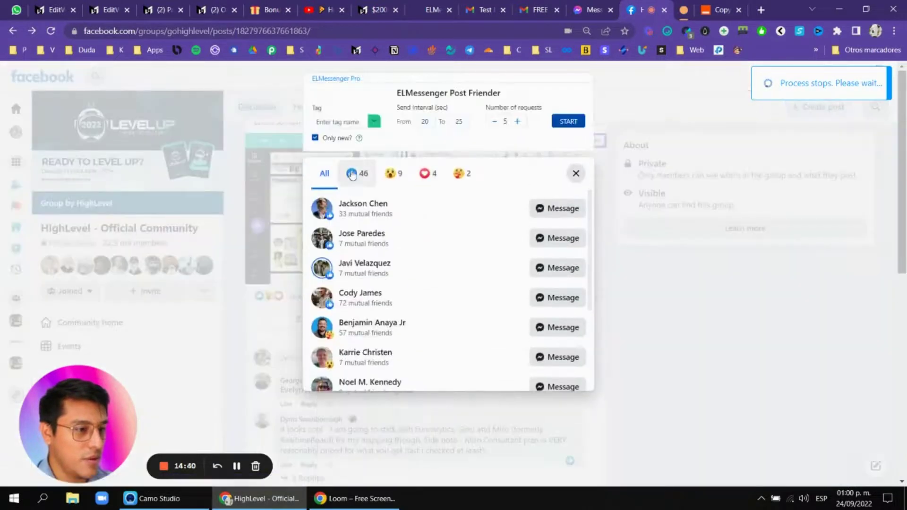
Step: For the post's likes, set the Post Friender tag to GHL, disable Only new, and start it with 5 requests at 20 to 25 seconds
{"action": "left_click", "coordinate": [346, 122]}
{"action": "scroll", "coordinate": [334, 182], "scroll_direction": "down", "scroll_amount": 2}
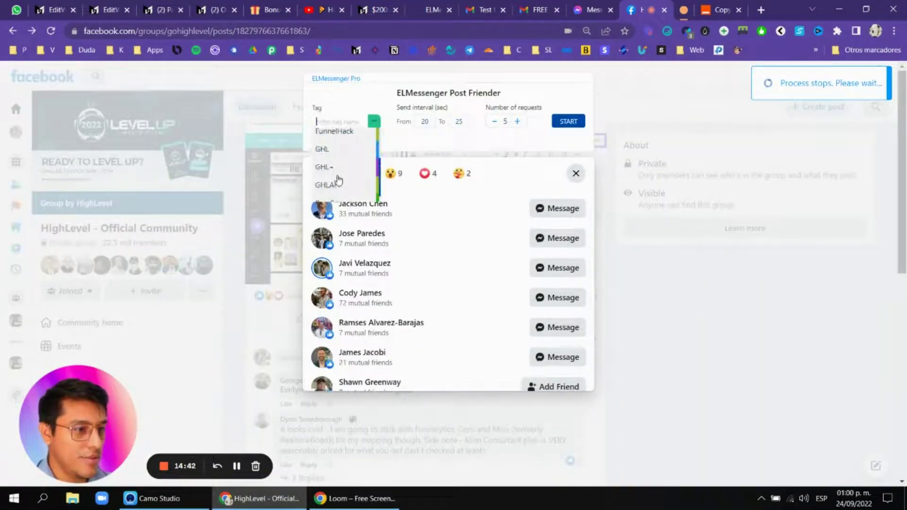
{"action": "left_click", "coordinate": [339, 154]}
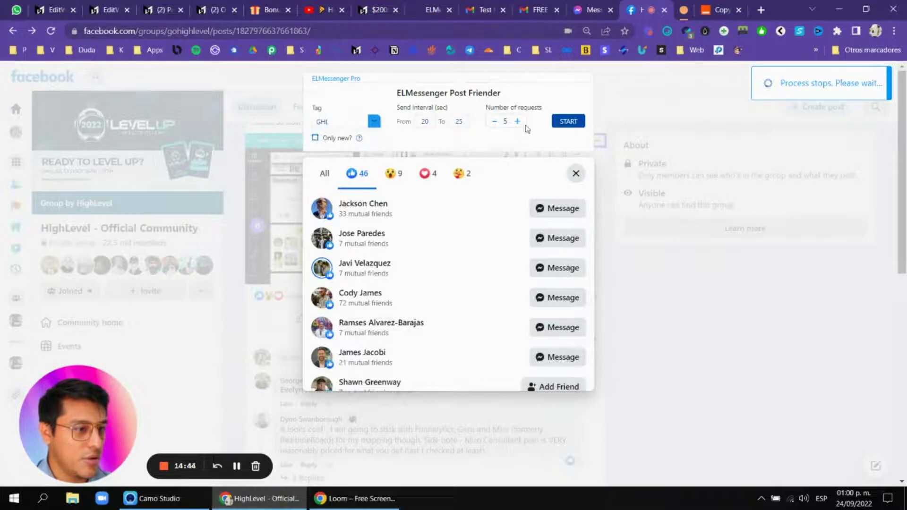
{"action": "left_click", "coordinate": [569, 121]}
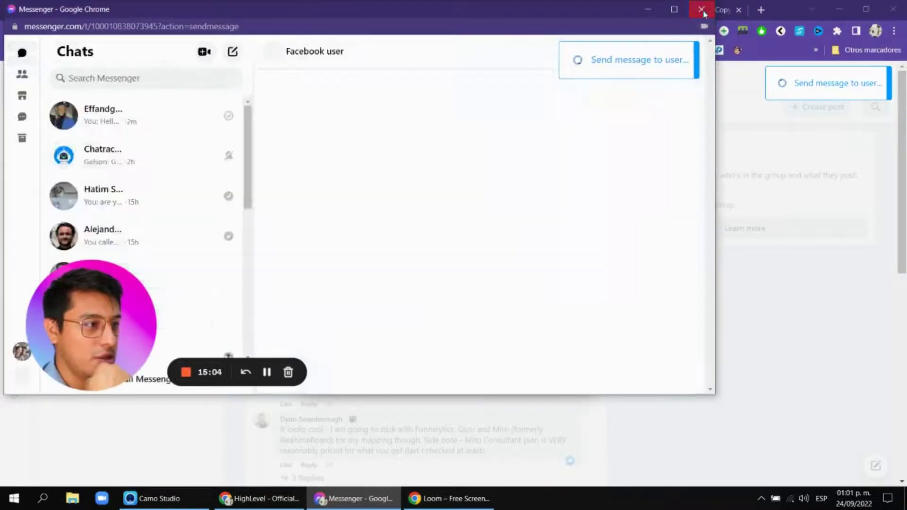
Step: Close the Messenger pop-up window, stop the Post Friender, check the friend requests in the likes list and close the list
{"action": "left_click", "coordinate": [701, 9]}
{"action": "left_click", "coordinate": [564, 123]}
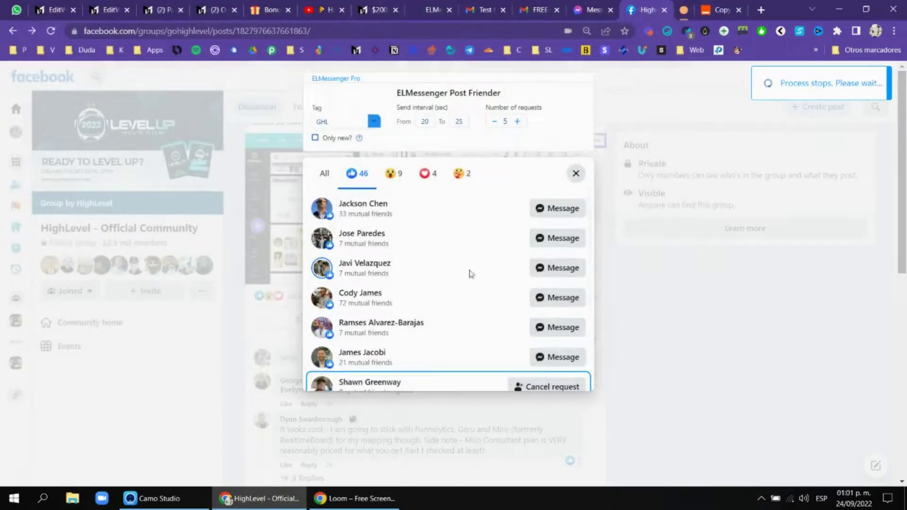
{"action": "scroll", "coordinate": [480, 293], "scroll_direction": "down", "scroll_amount": 1}
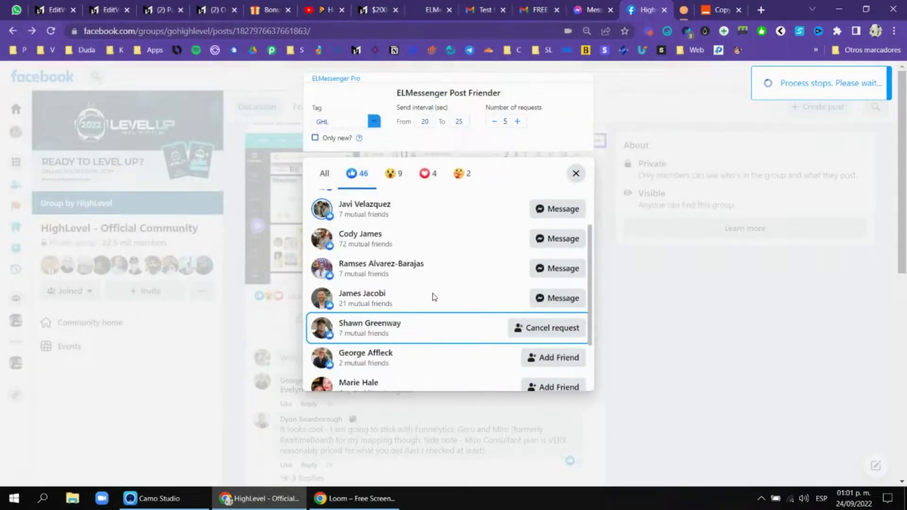
{"action": "scroll", "coordinate": [440, 283], "scroll_direction": "up", "scroll_amount": 1}
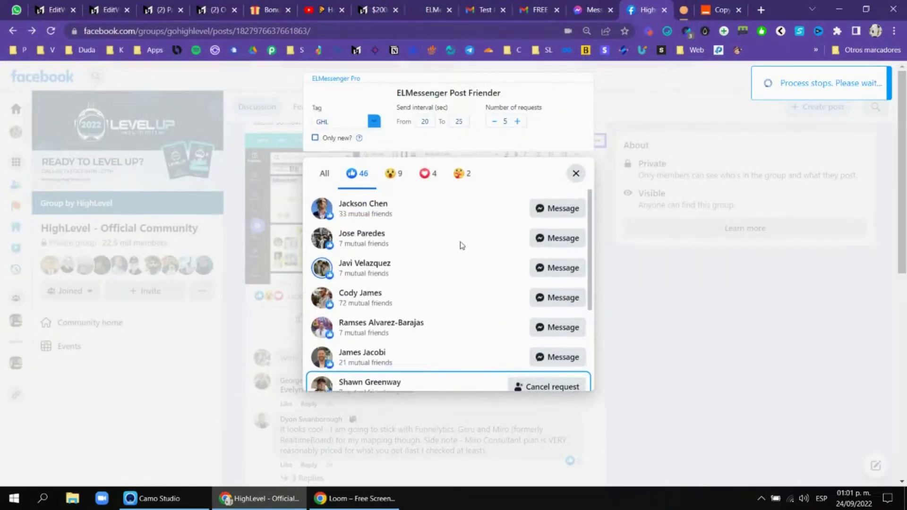
{"action": "left_click", "coordinate": [577, 175]}
Step: Check the newest GHL-tagged chat in Messenger and return to the group post on Facebook to review it
{"action": "scroll", "coordinate": [419, 277], "scroll_direction": "down", "scroll_amount": 7}
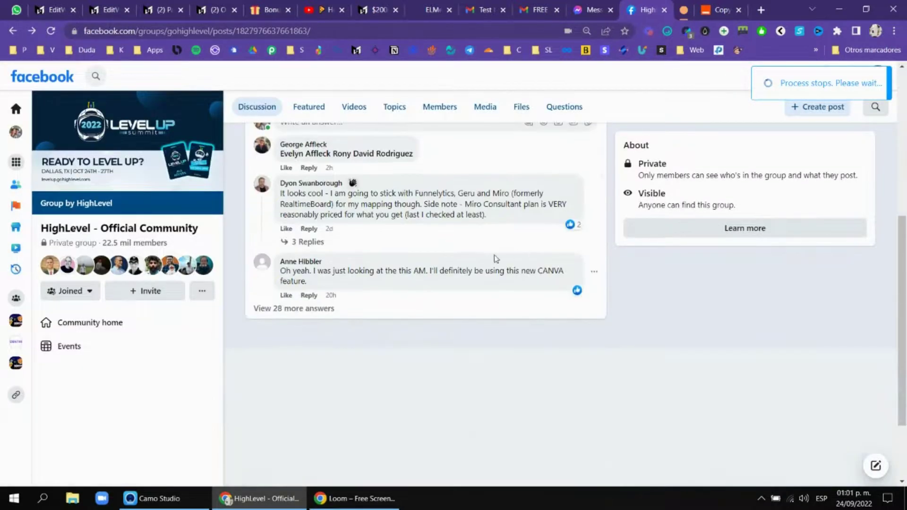
{"action": "left_click", "coordinate": [588, 10]}
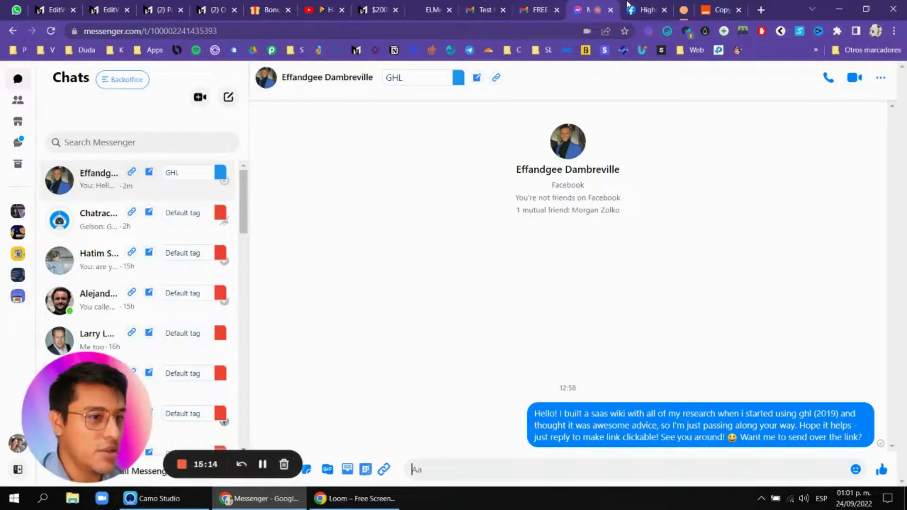
{"action": "left_click", "coordinate": [647, 9]}
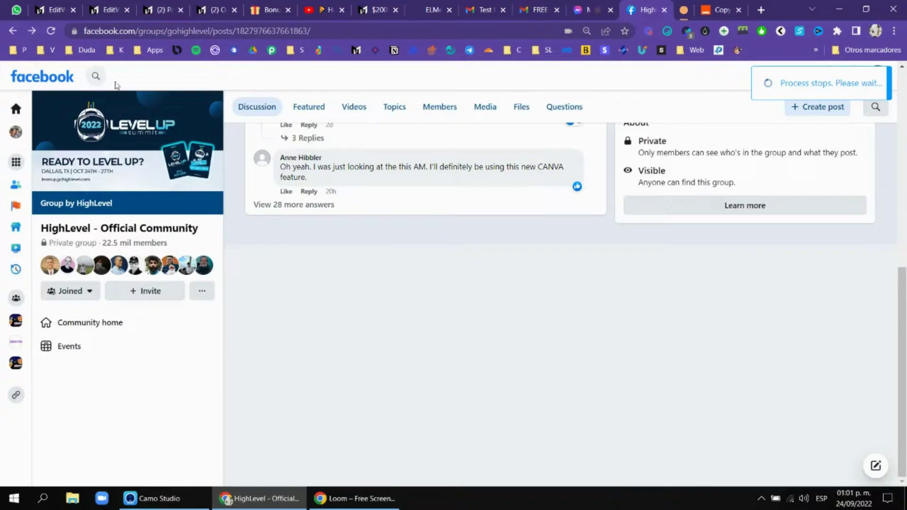
{"action": "scroll", "coordinate": [596, 207], "scroll_direction": "up", "scroll_amount": 5}
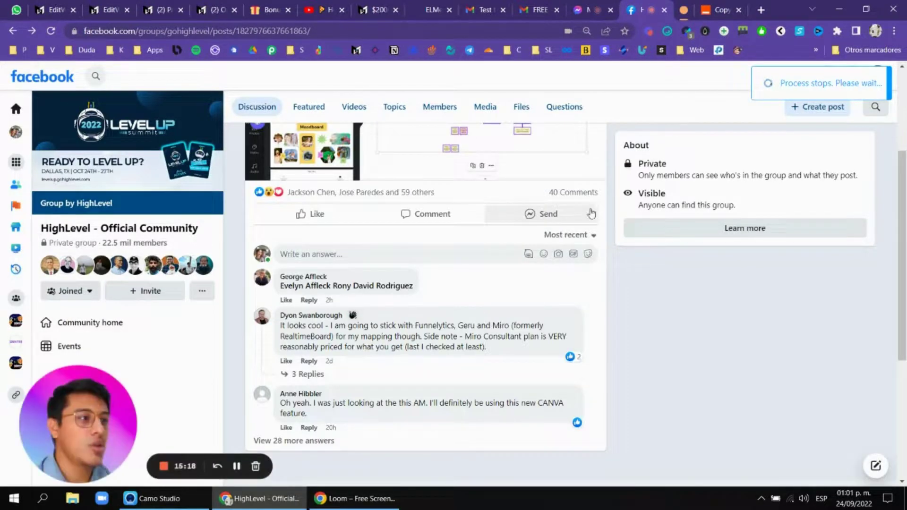
{"action": "scroll", "coordinate": [516, 224], "scroll_direction": "up", "scroll_amount": 3}
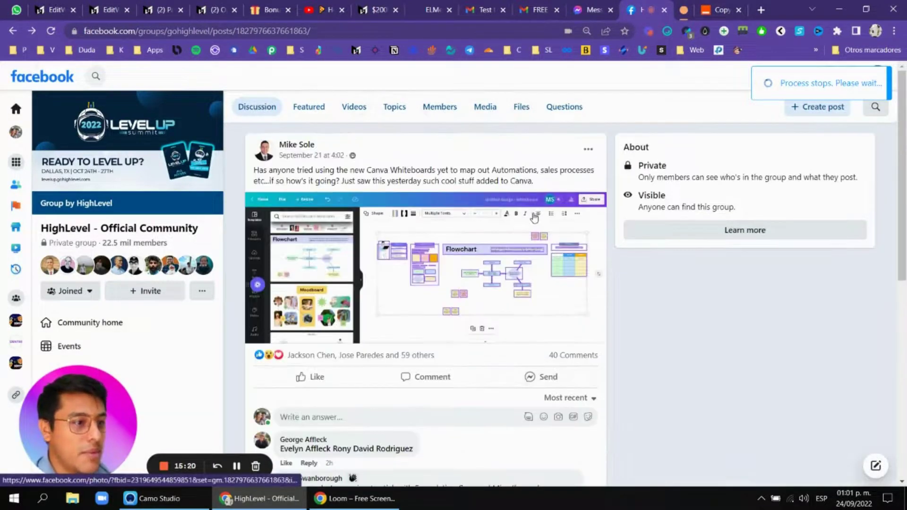
Step: Switch to the GoHighLevel bonus page and examine Bonus #7's availability conditions, highlighting the $297 affiliate plan and the Pro upgrade
{"action": "left_click", "coordinate": [371, 6]}
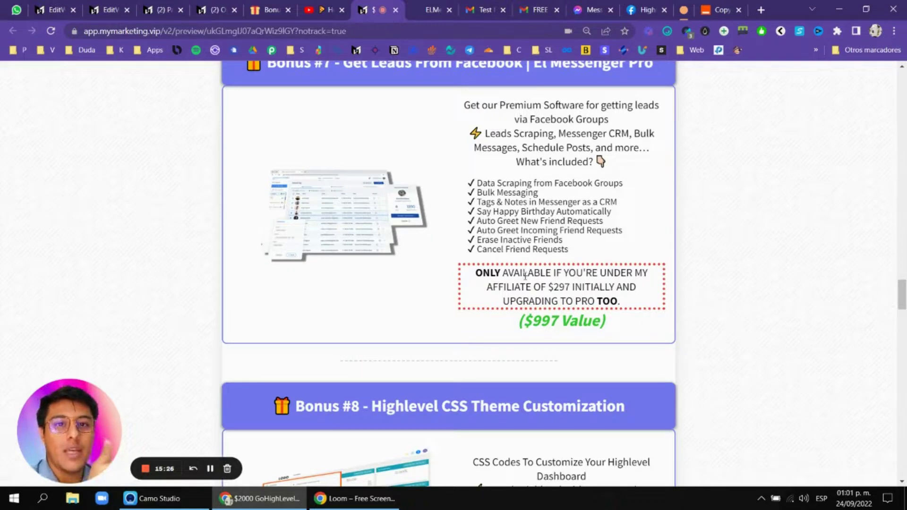
{"action": "double_click", "coordinate": [552, 290]}
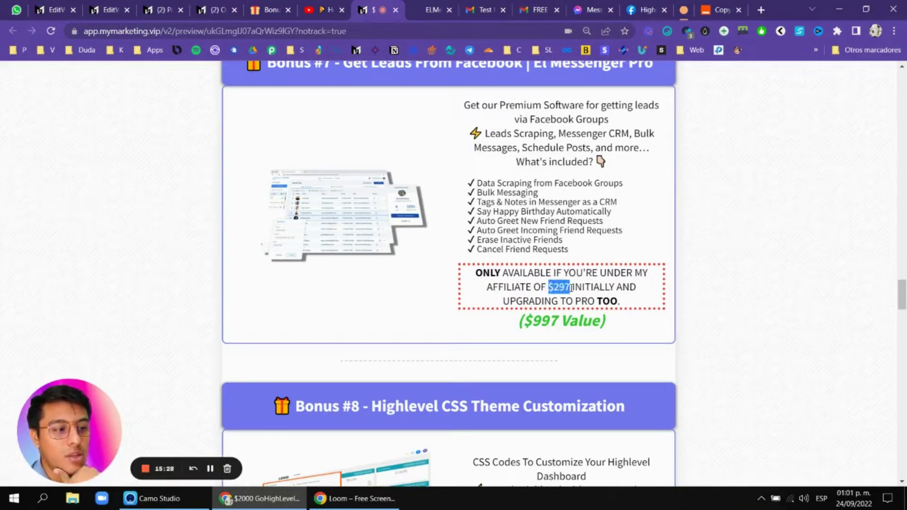
{"action": "left_click", "coordinate": [572, 287]}
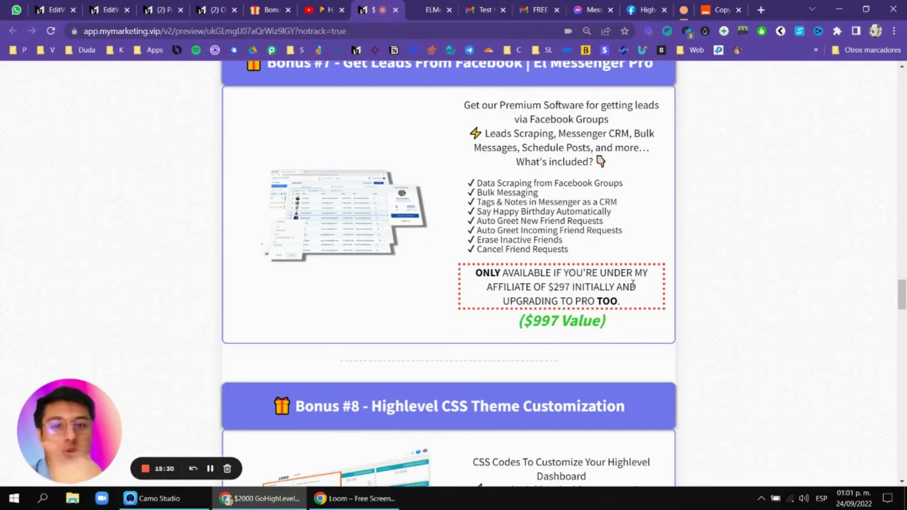
{"action": "left_click_drag", "start_coordinate": [591, 298], "coordinate": [582, 301]}
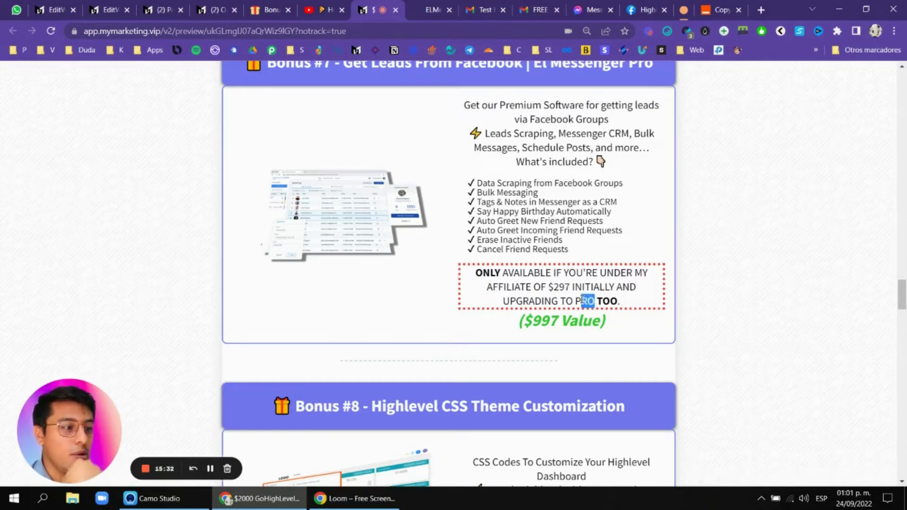
{"action": "left_click", "coordinate": [588, 293]}
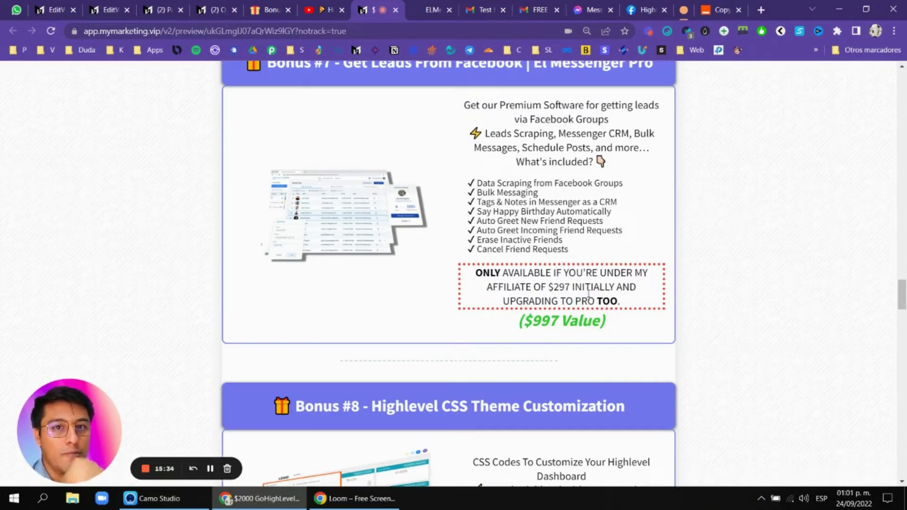